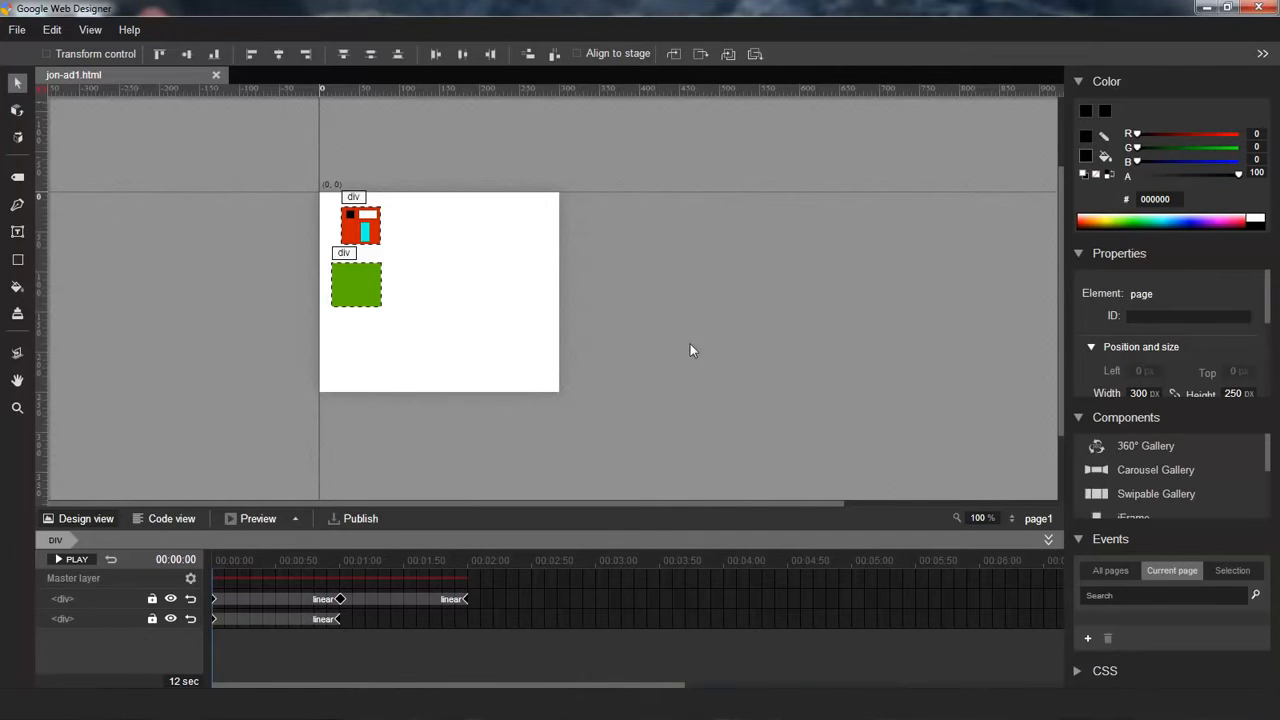
- Look through the available file, editing, view and help commands, and show the program's version information
click(16, 32)
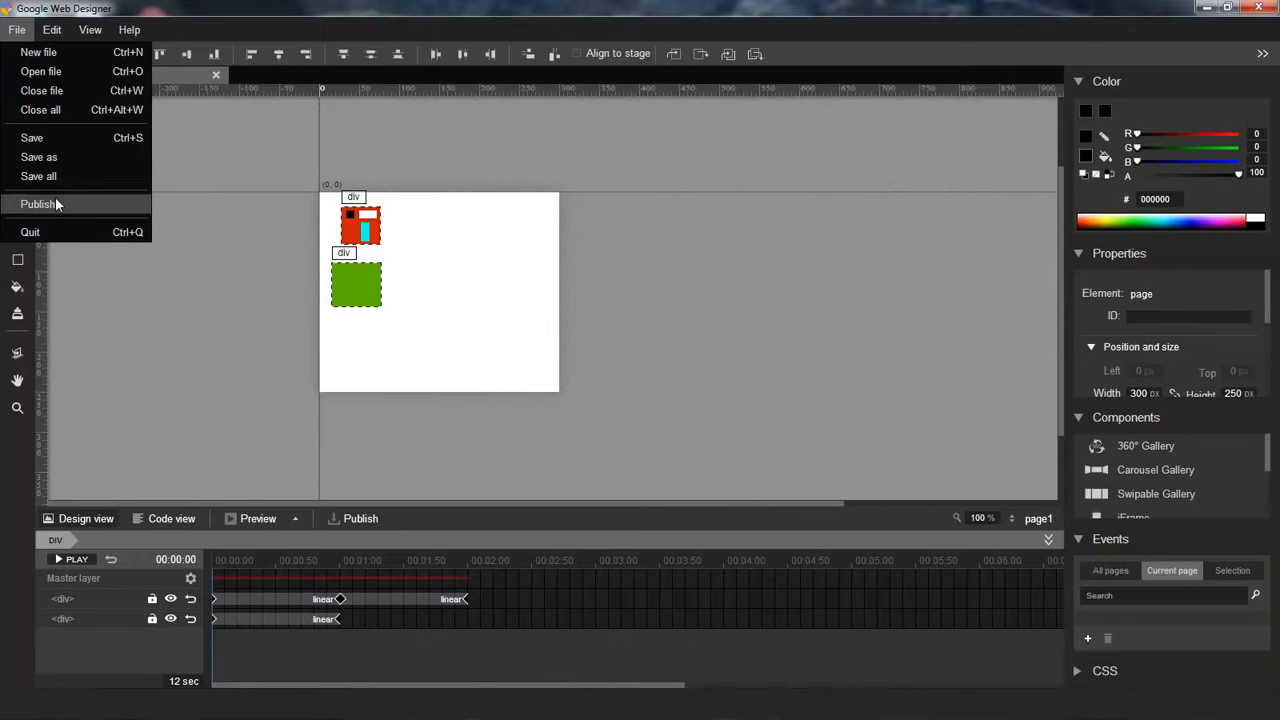
mouse_move(52, 28)
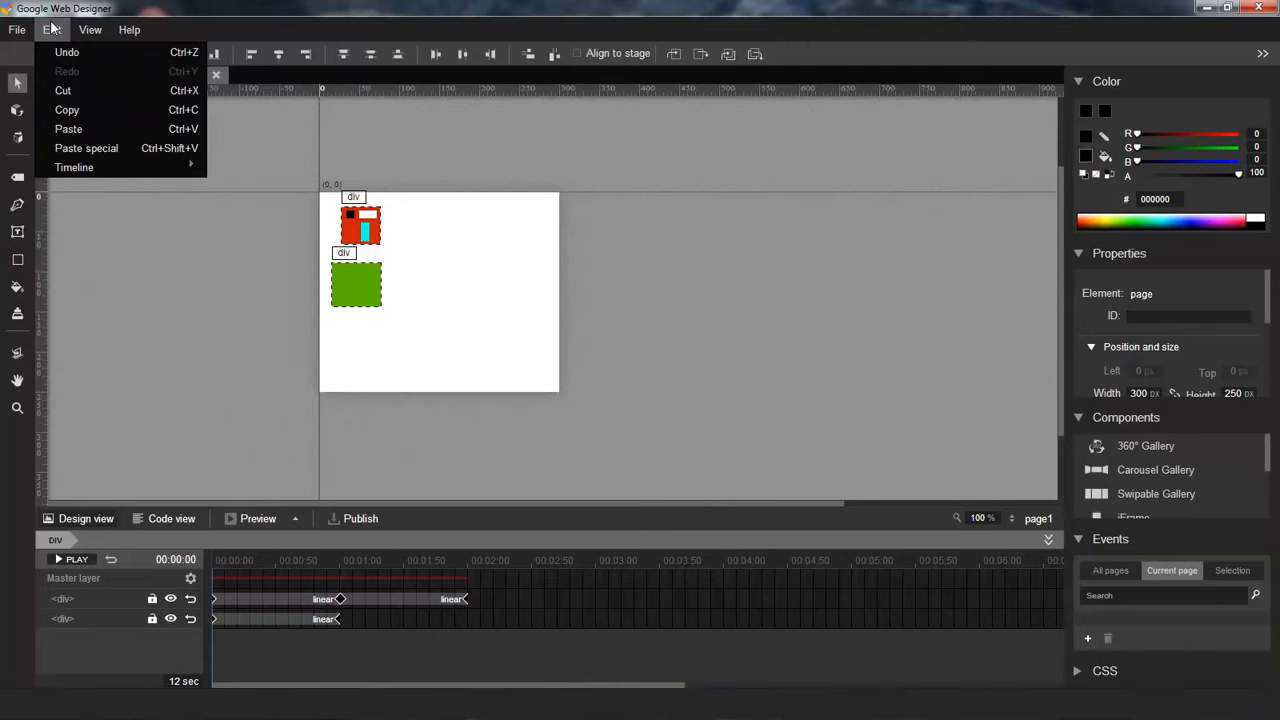
mouse_move(71, 170)
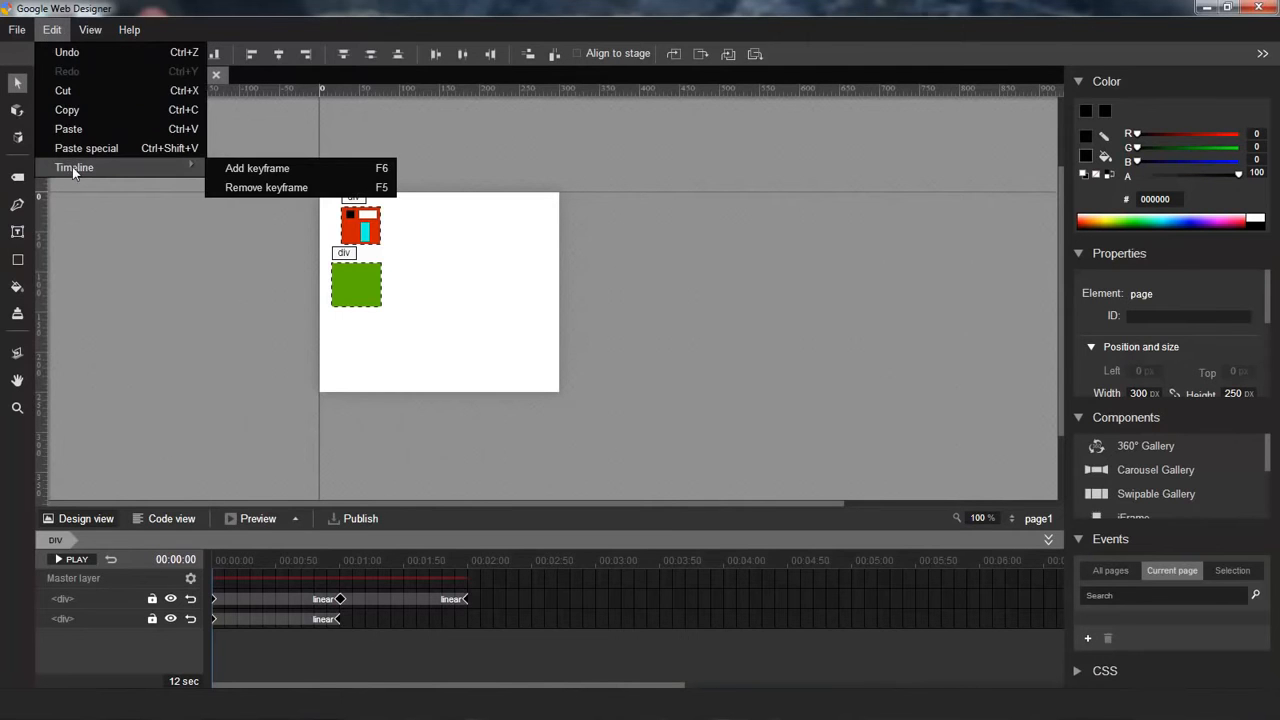
mouse_move(99, 24)
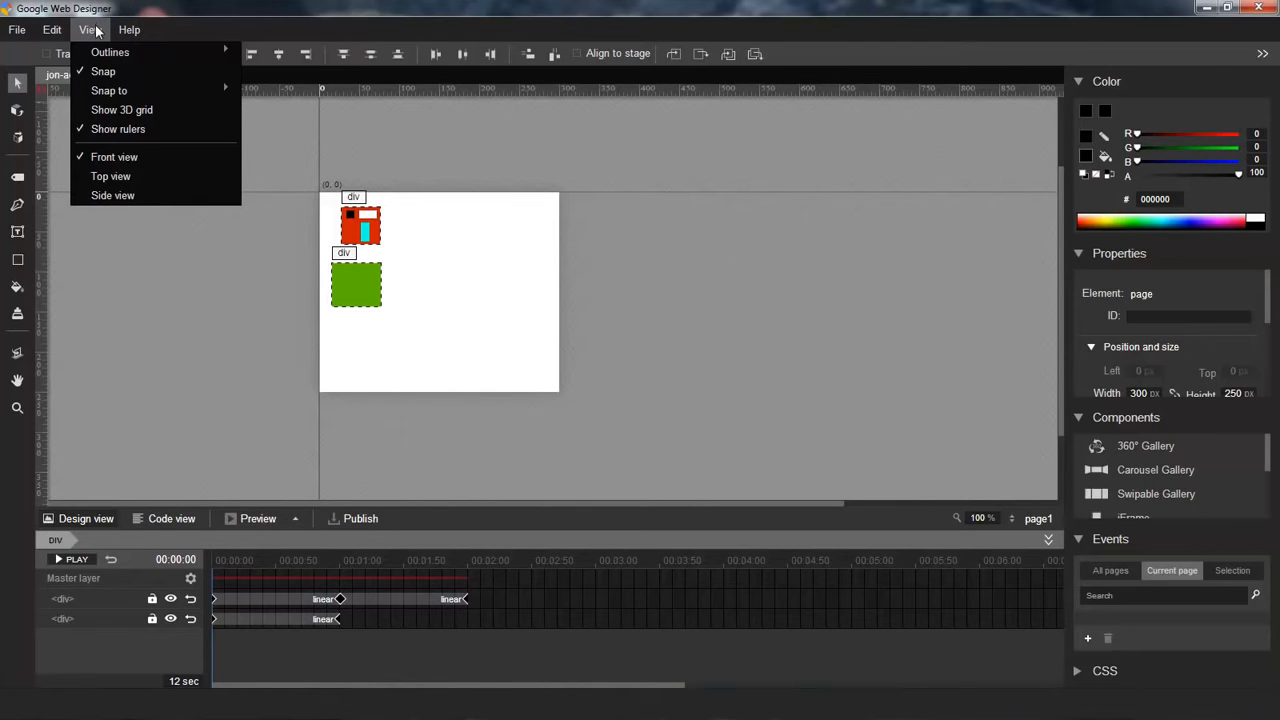
mouse_move(103, 52)
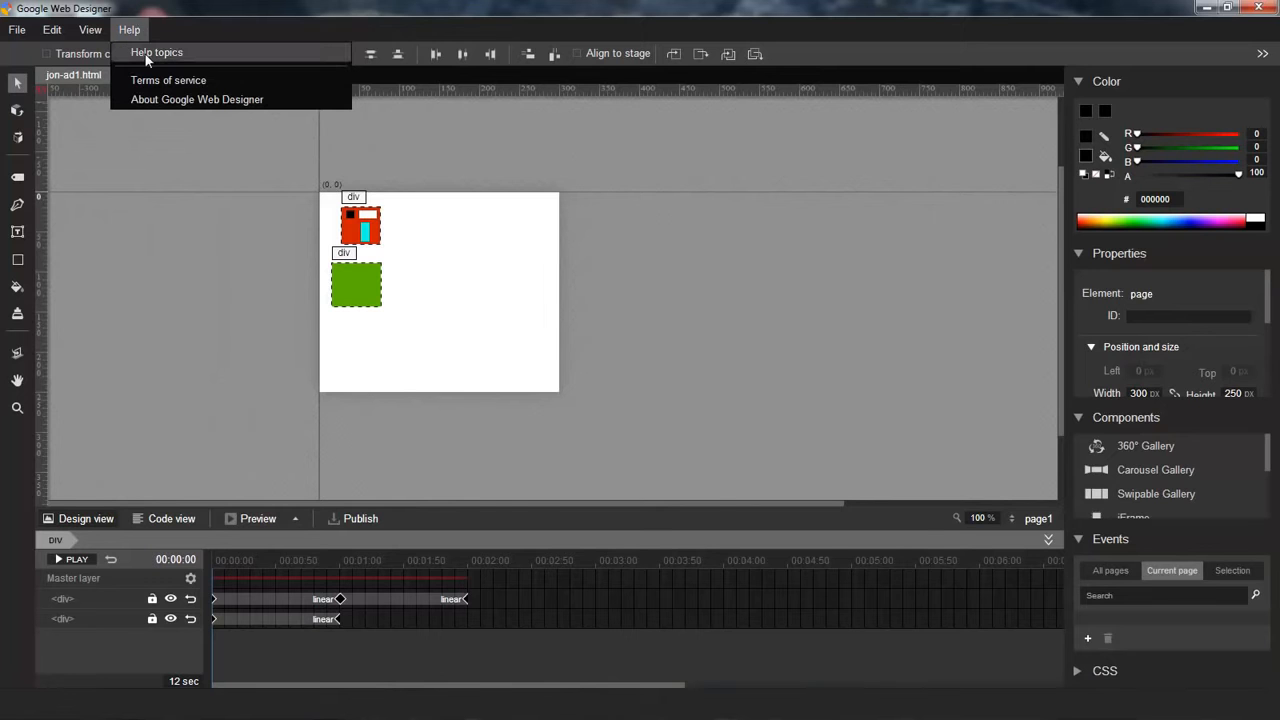
click(152, 100)
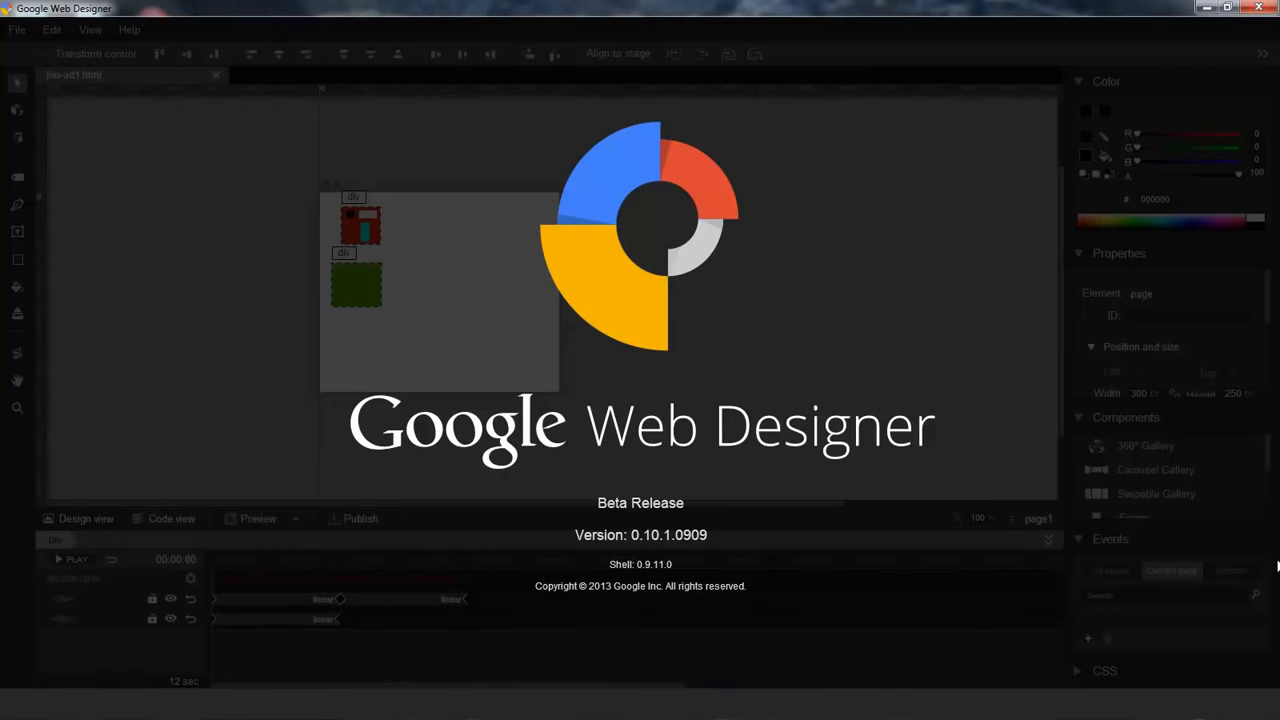
click(295, 358)
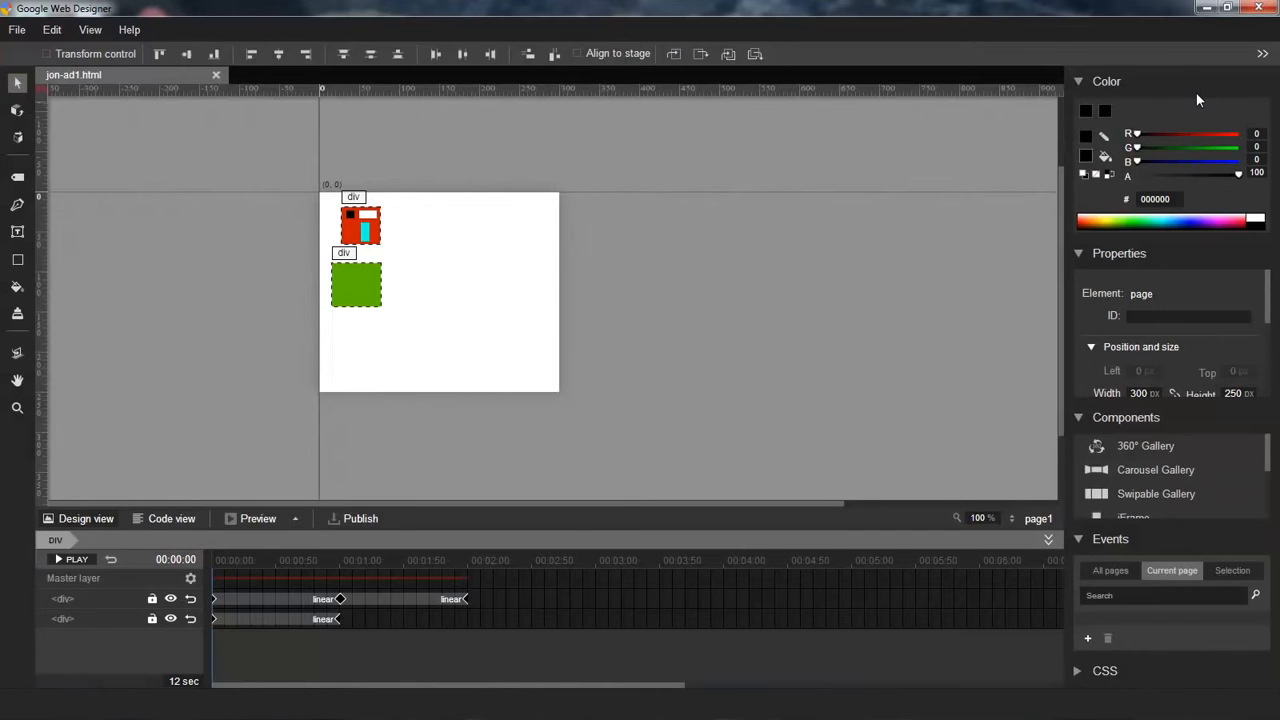
- Hide and restore the panel column, and collapse and reopen the color settings
click(1263, 55)
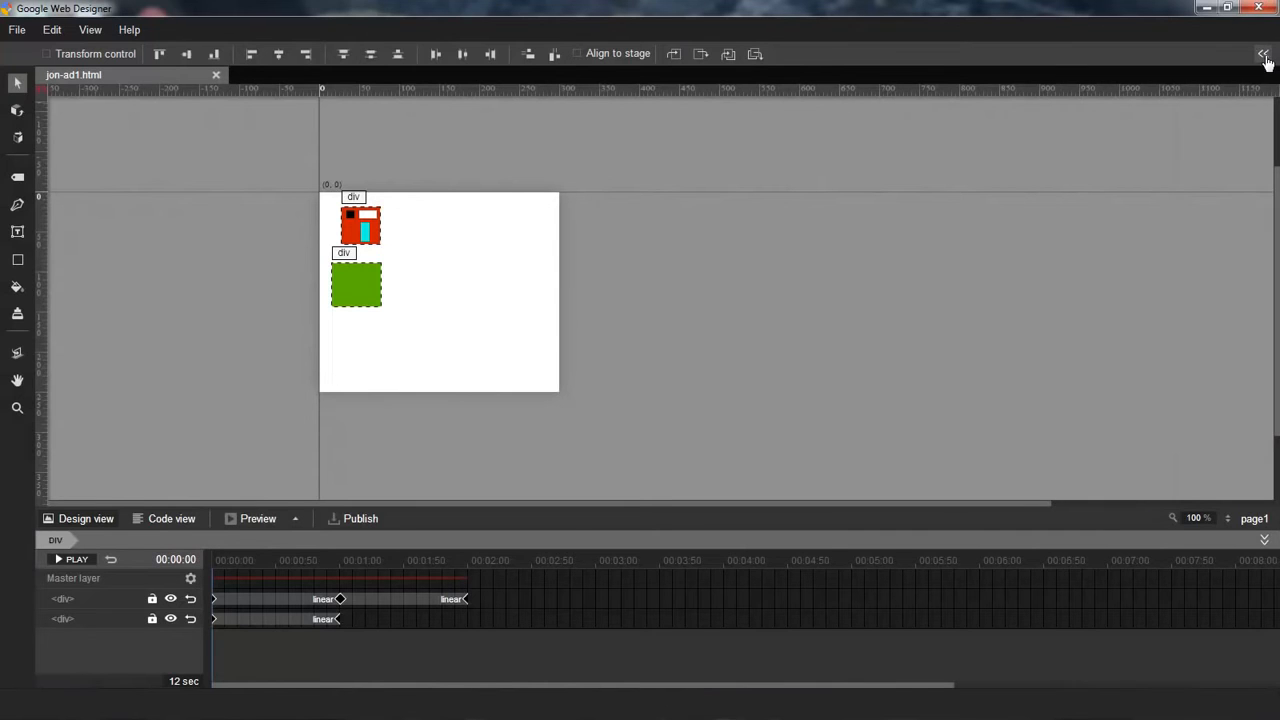
click(1263, 55)
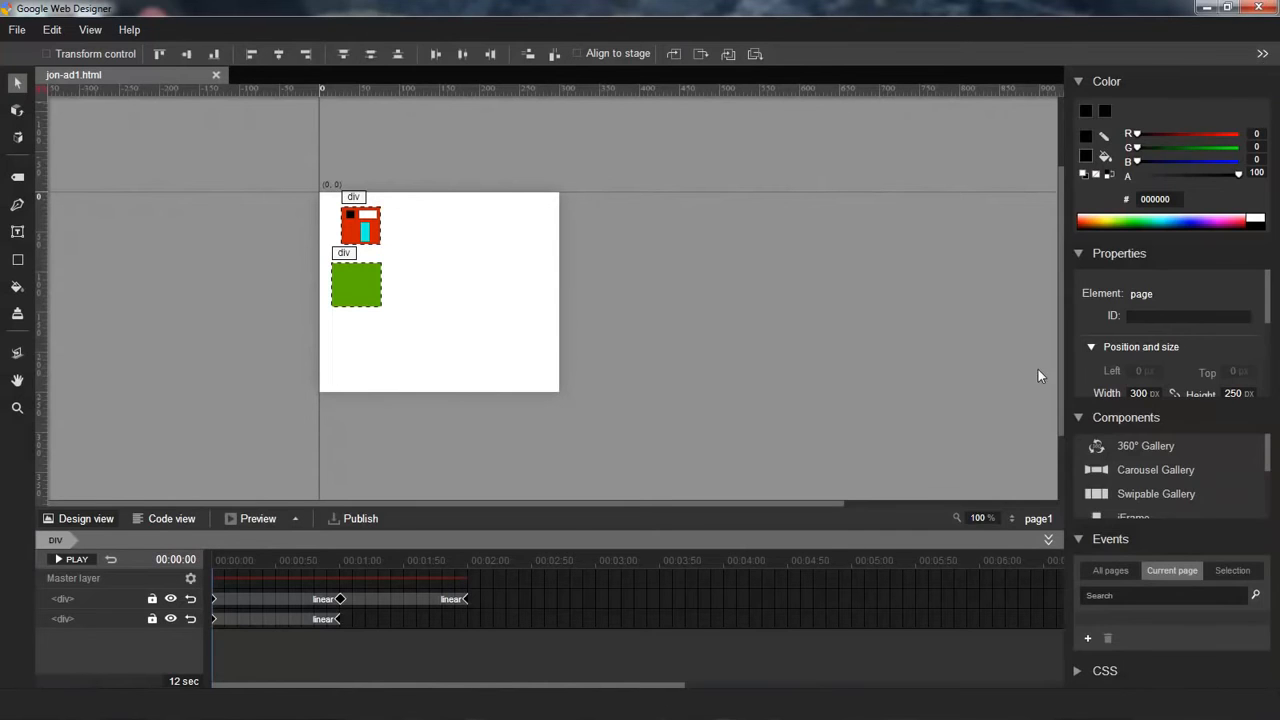
drag(1066, 353, 1192, 346)
click(1079, 82)
click(1079, 82)
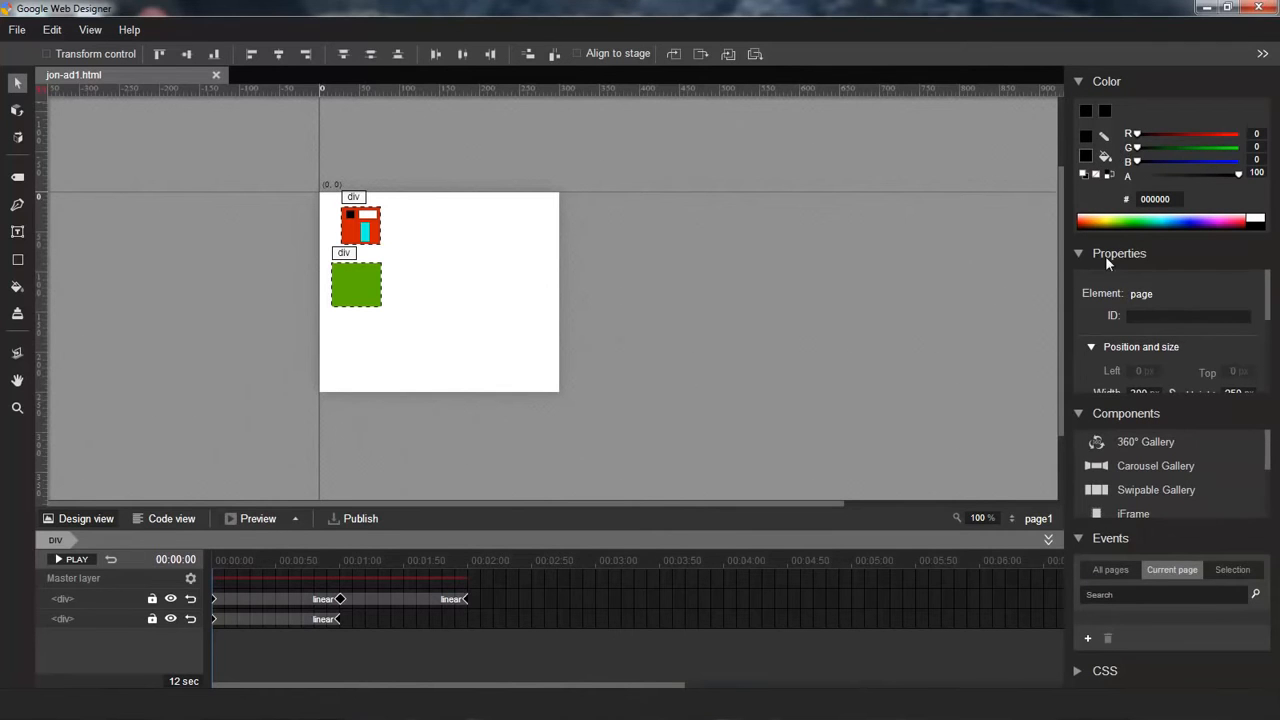
- Collapse the Components and Events sections and examine the green div's position, size and style properties
click(1079, 415)
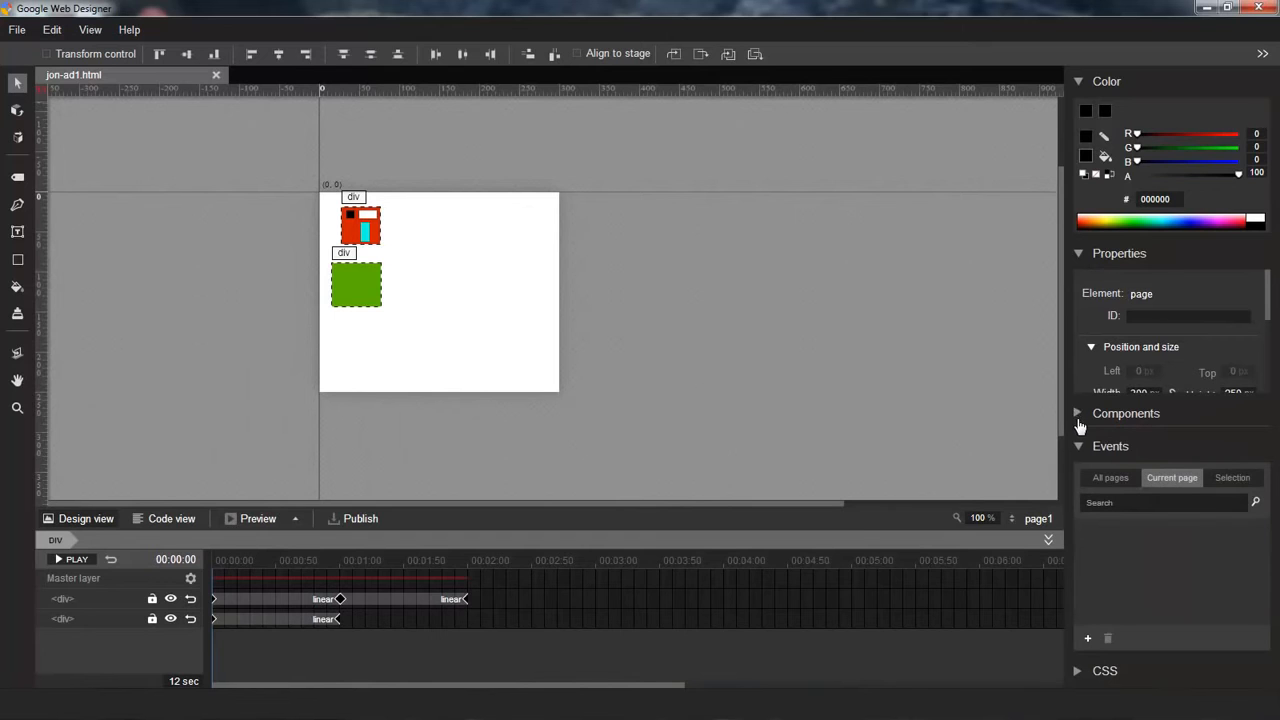
click(1084, 448)
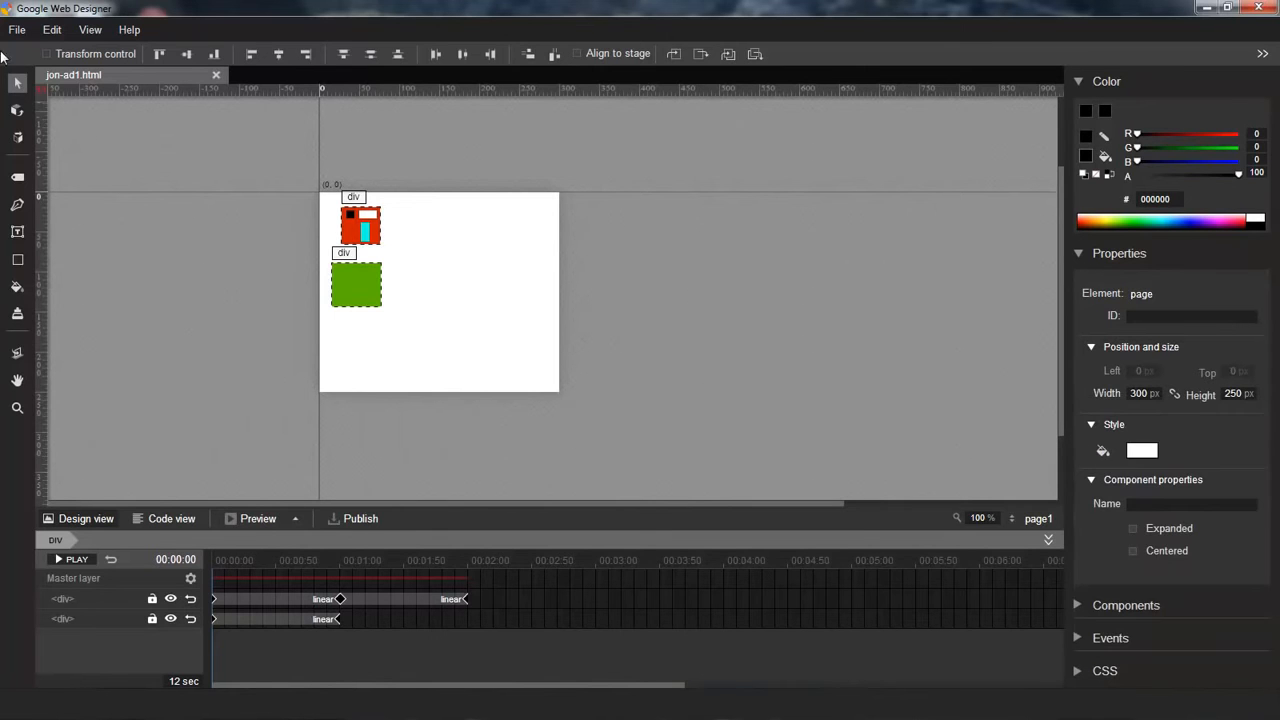
click(372, 295)
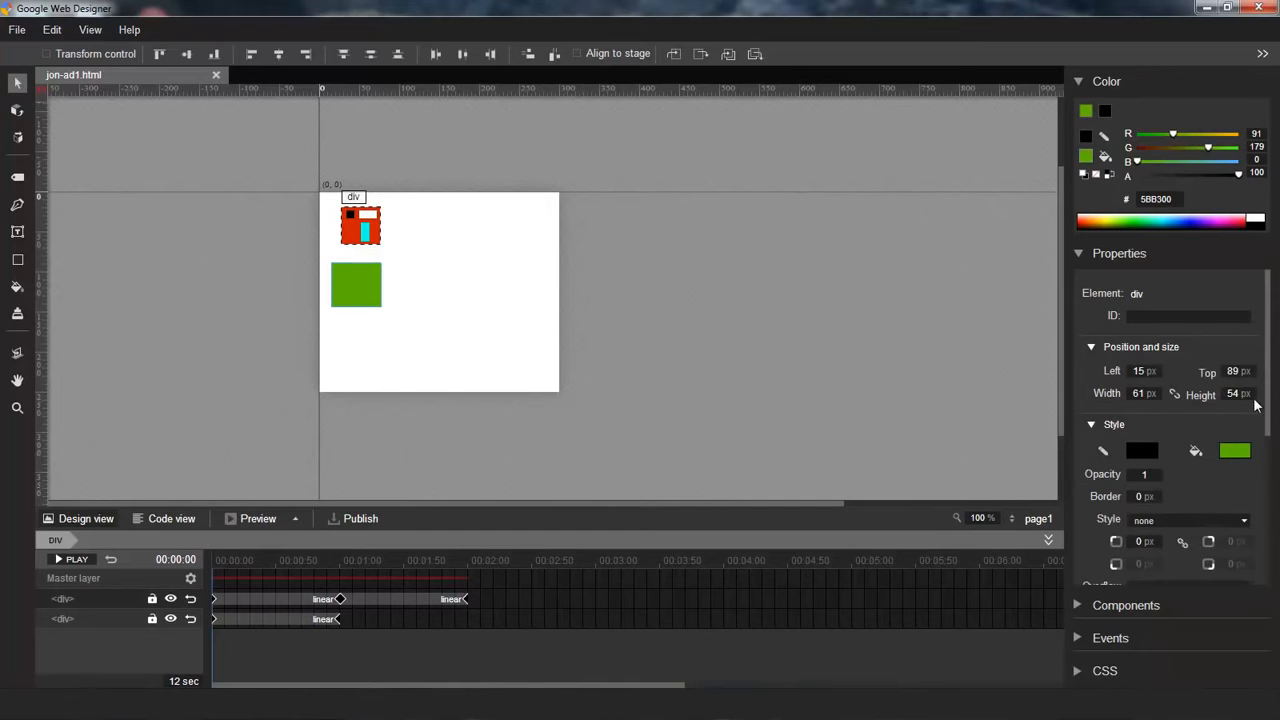
mouse_move(1268, 305)
mouse_down()
mouse_move(1270, 455)
mouse_move(1278, 292)
mouse_up()
- Collapse the properties and view the available components and the current page's events
click(1083, 256)
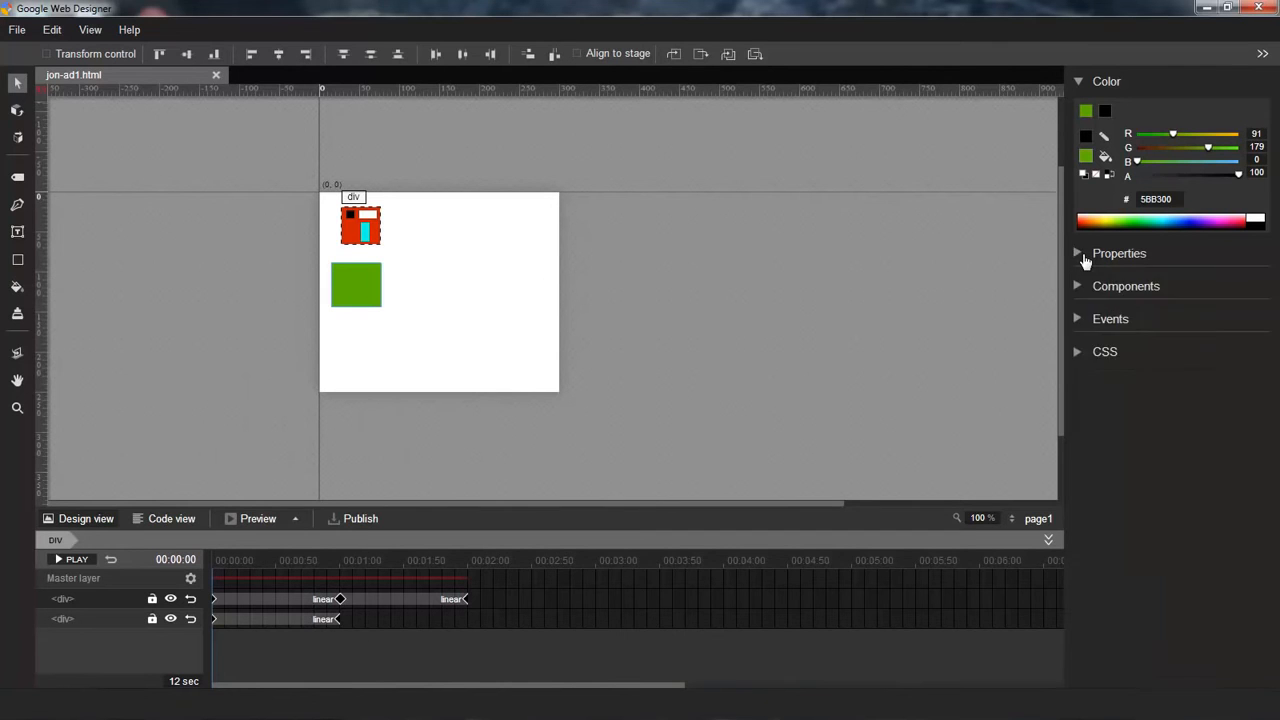
click(1079, 286)
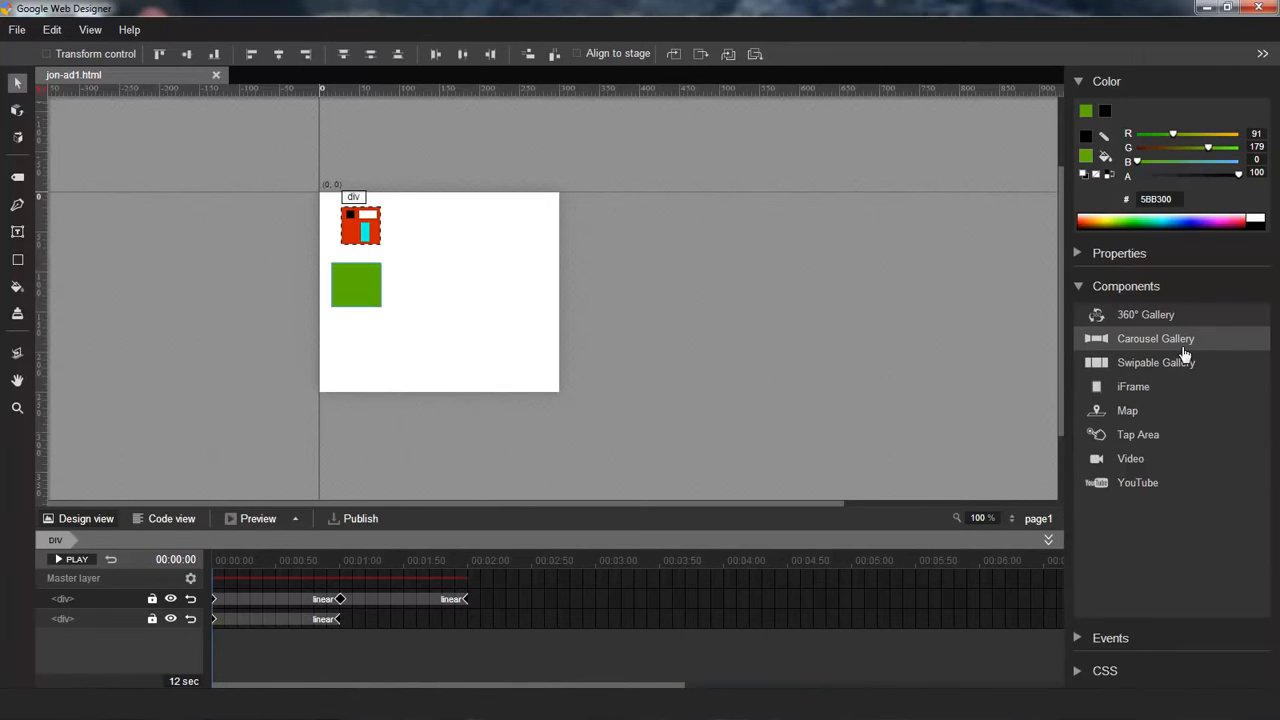
click(1083, 288)
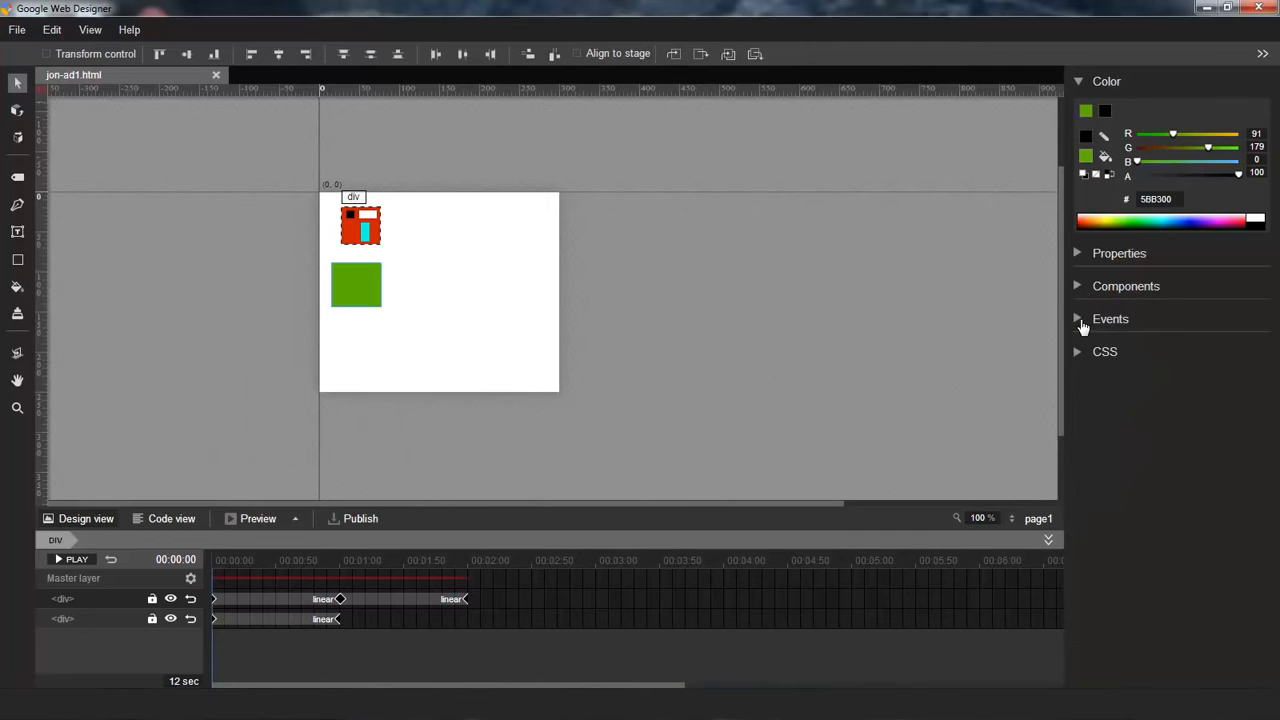
click(1080, 322)
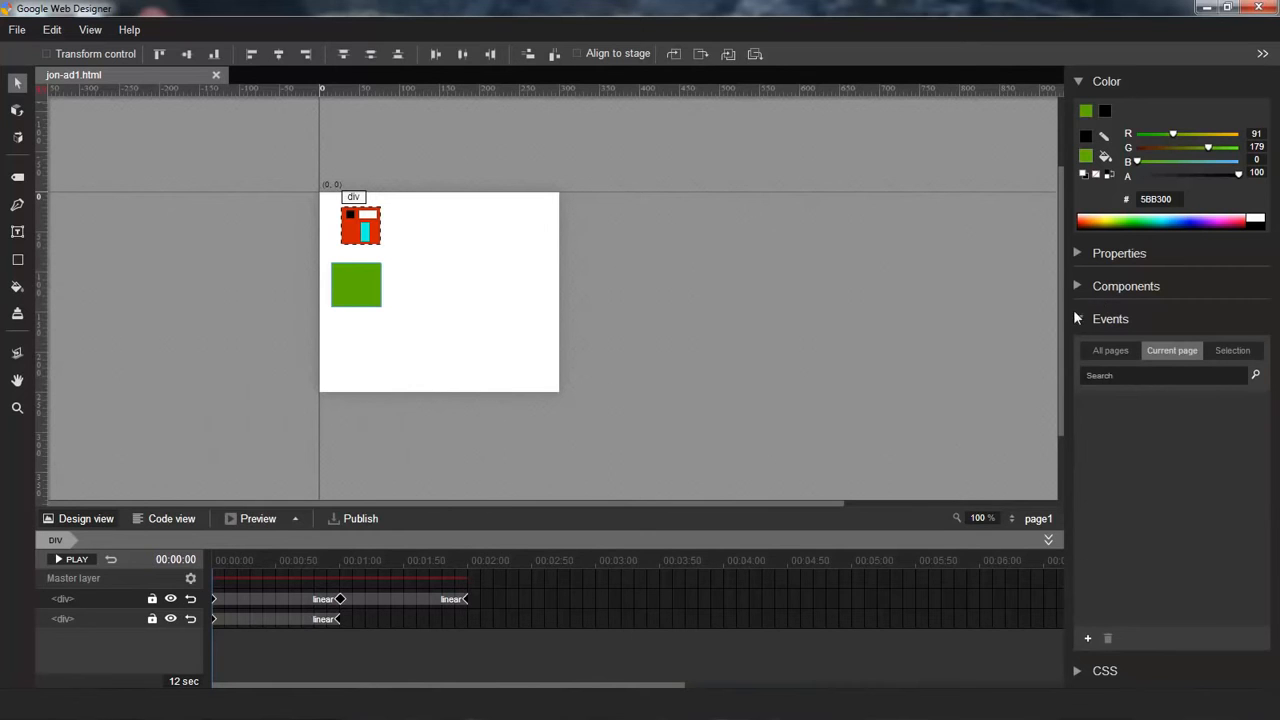
click(1079, 320)
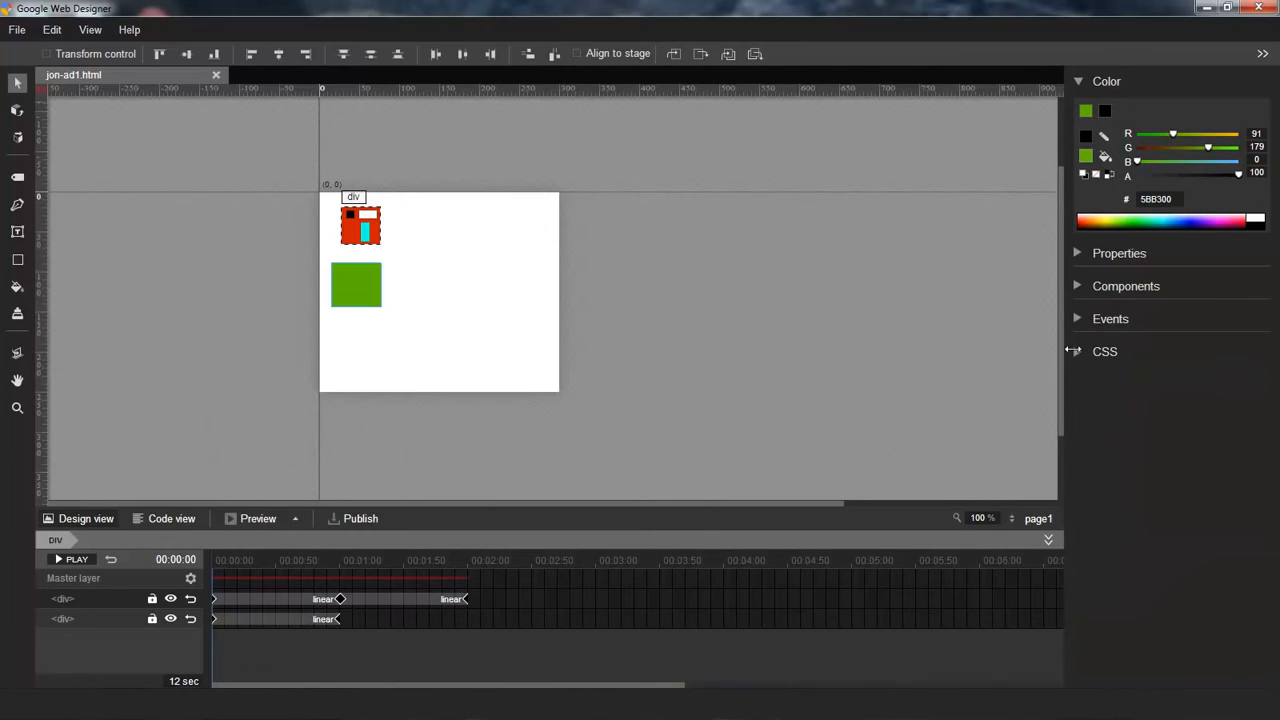
- Expand the CSS section, collapse the color settings, and inspect the CSS rules of the red and green divs
click(1077, 355)
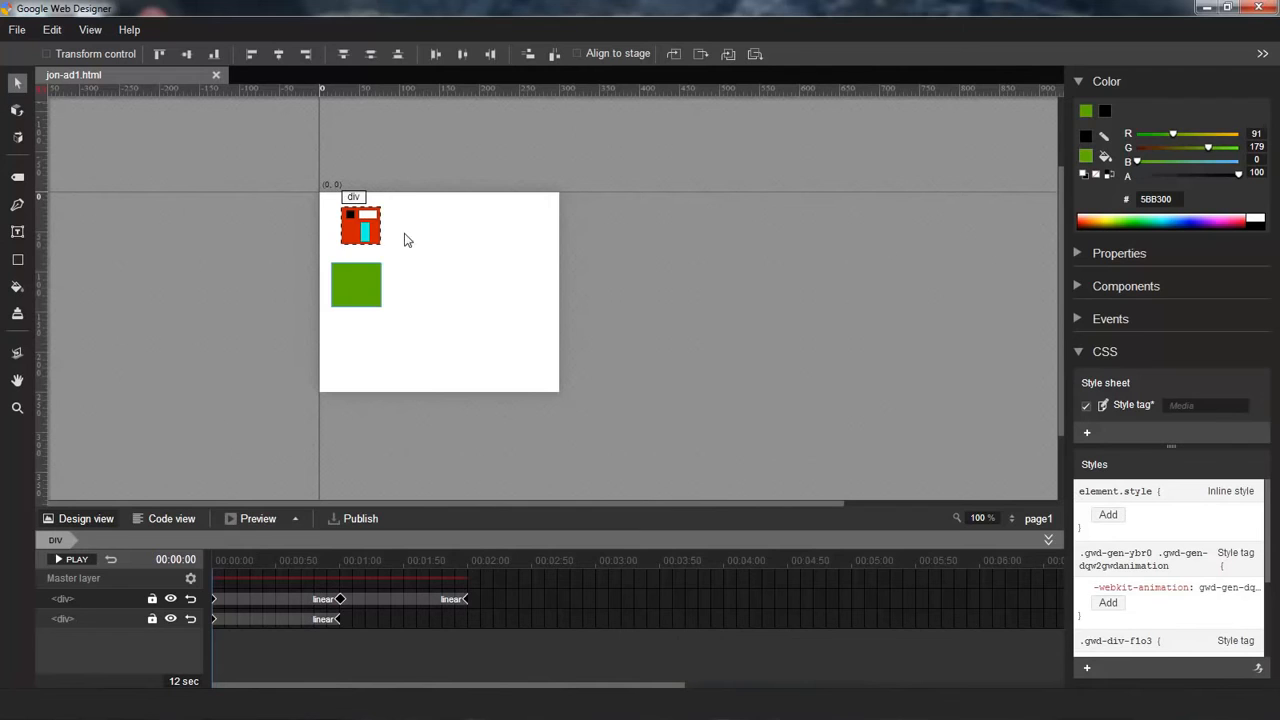
click(360, 285)
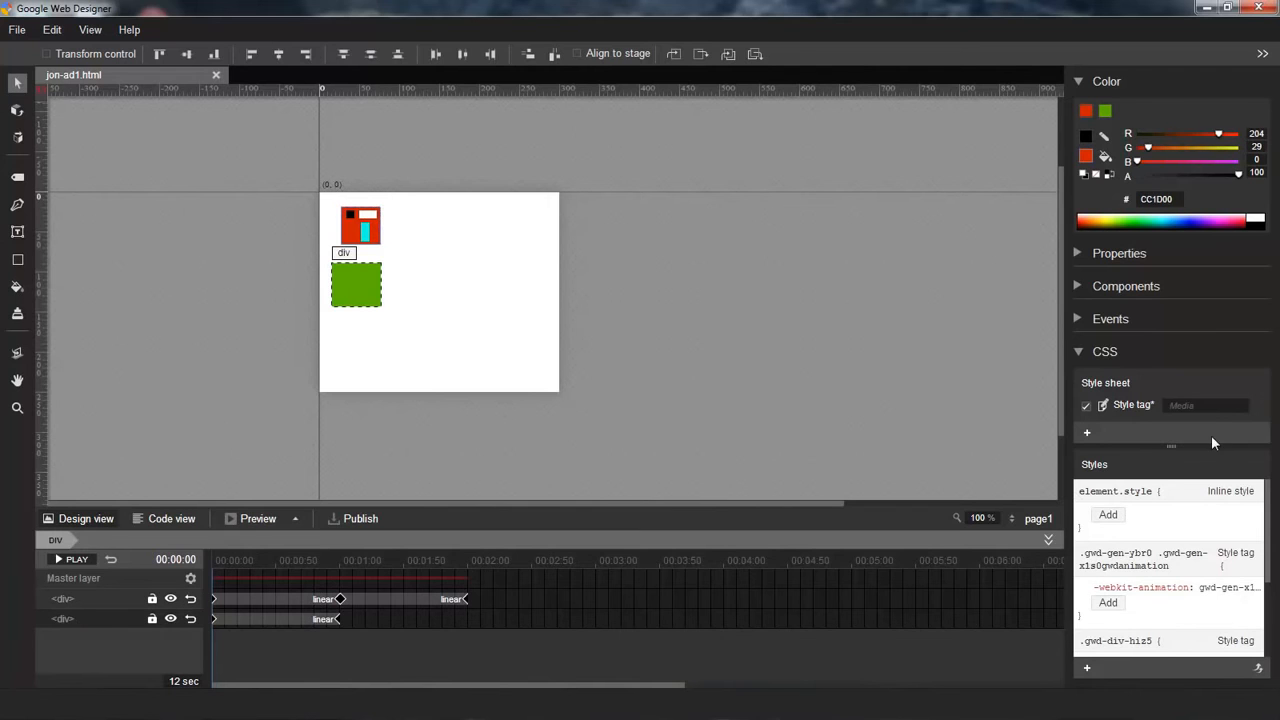
click(1084, 84)
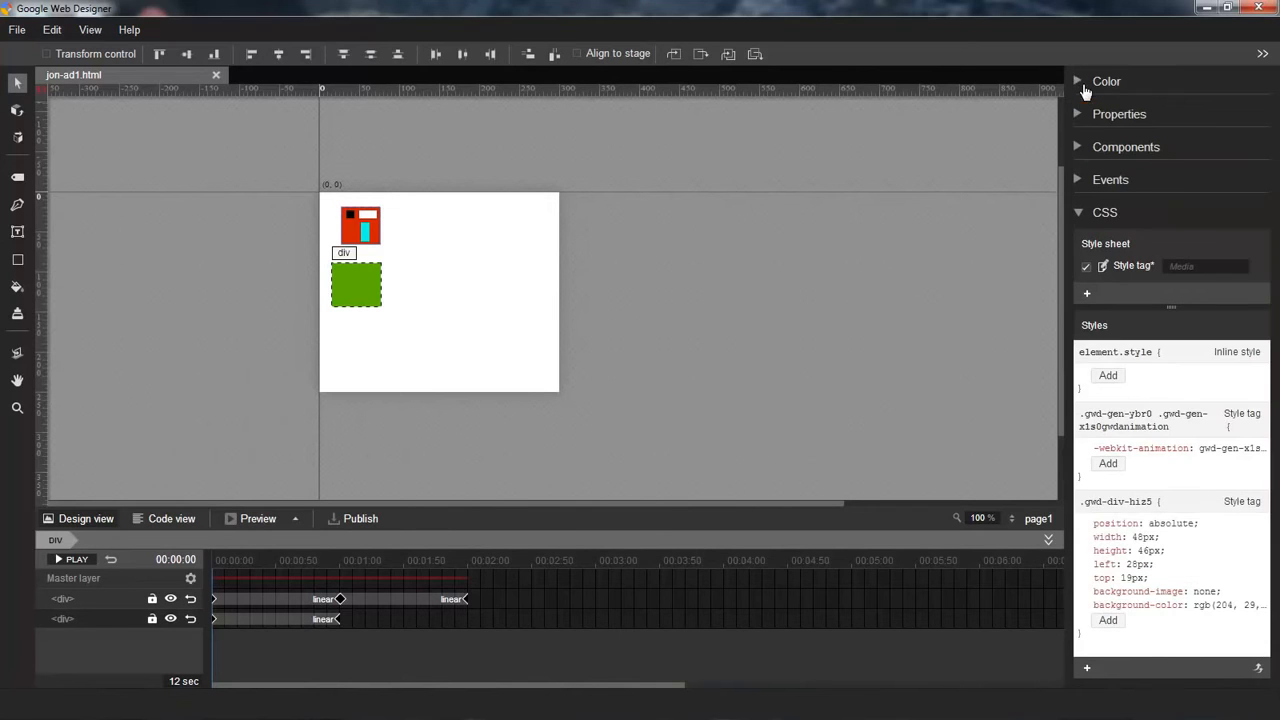
click(357, 286)
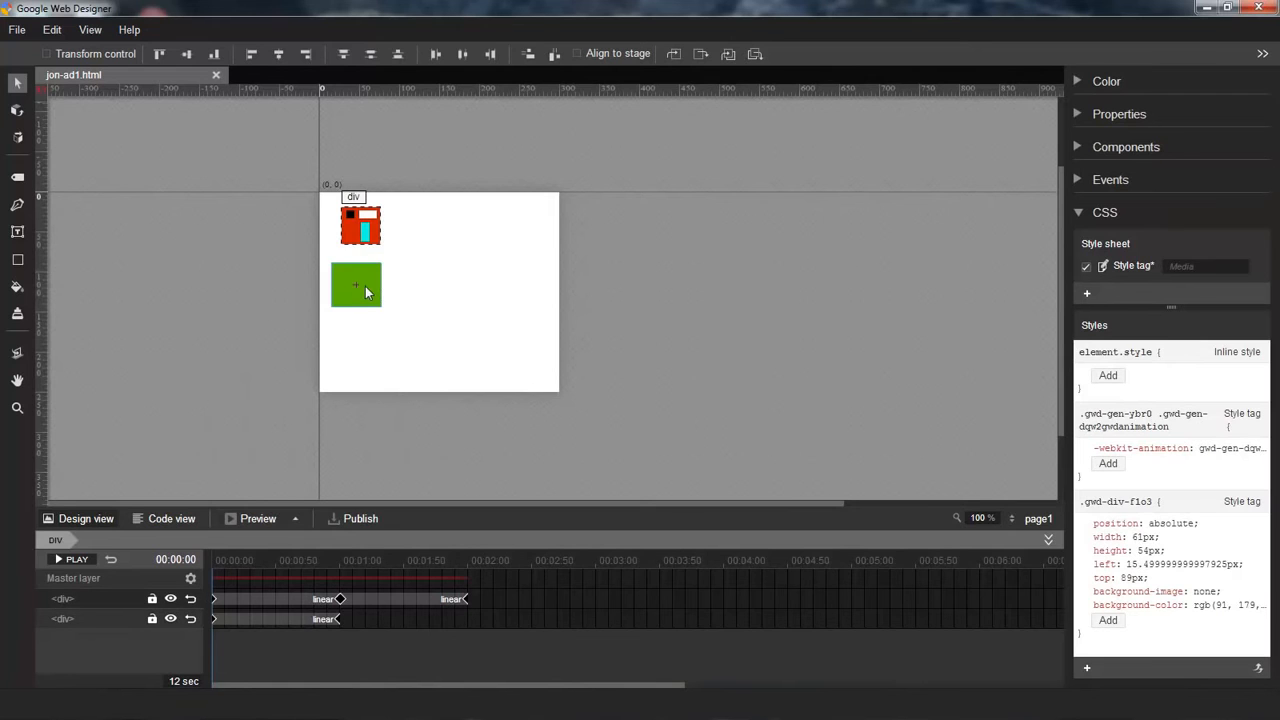
- Show the green div's computed styles, set the category to All, and browse the listed CSS attributes
click(1258, 668)
click(1255, 365)
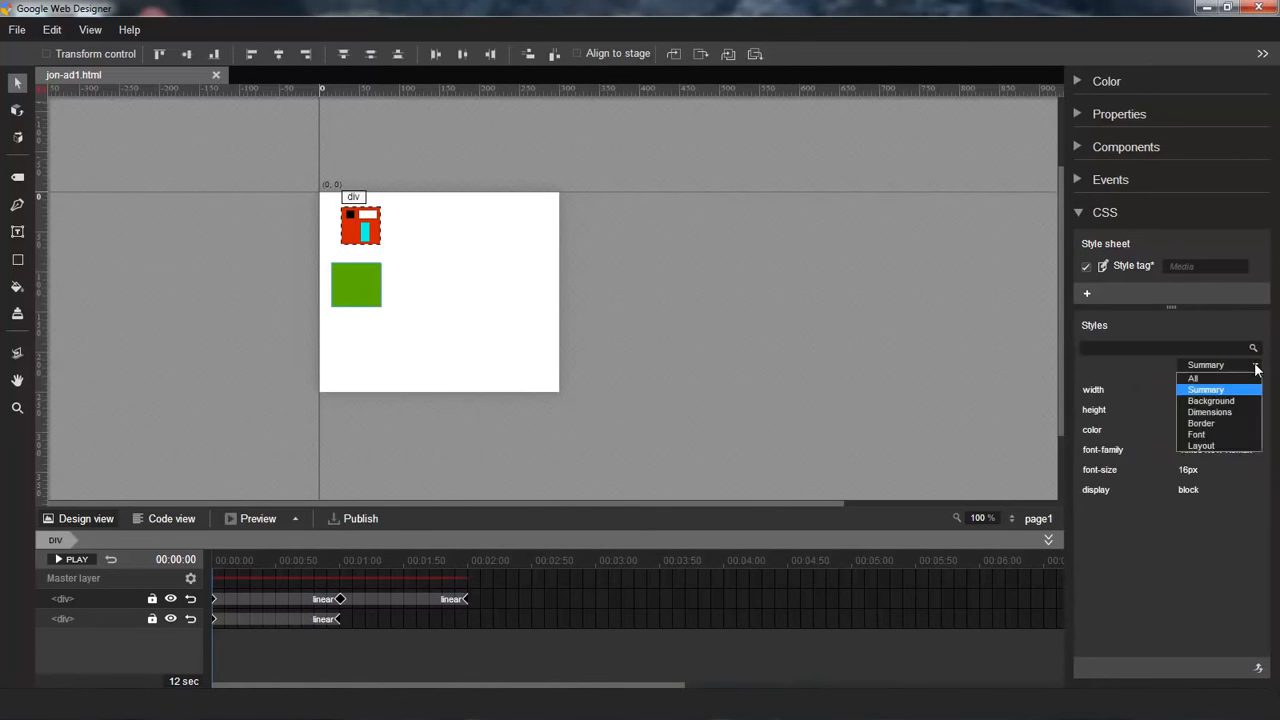
click(1244, 380)
scroll(1131, 515, down, 10)
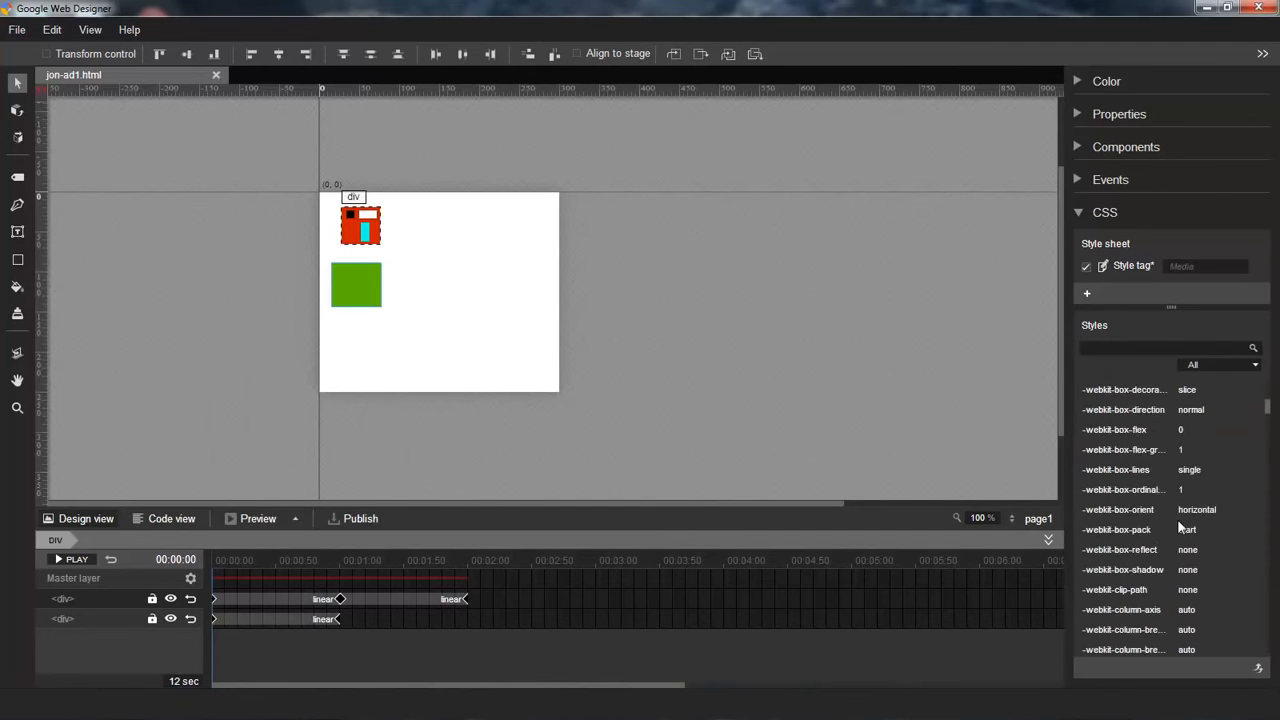
drag(1070, 474, 1232, 485)
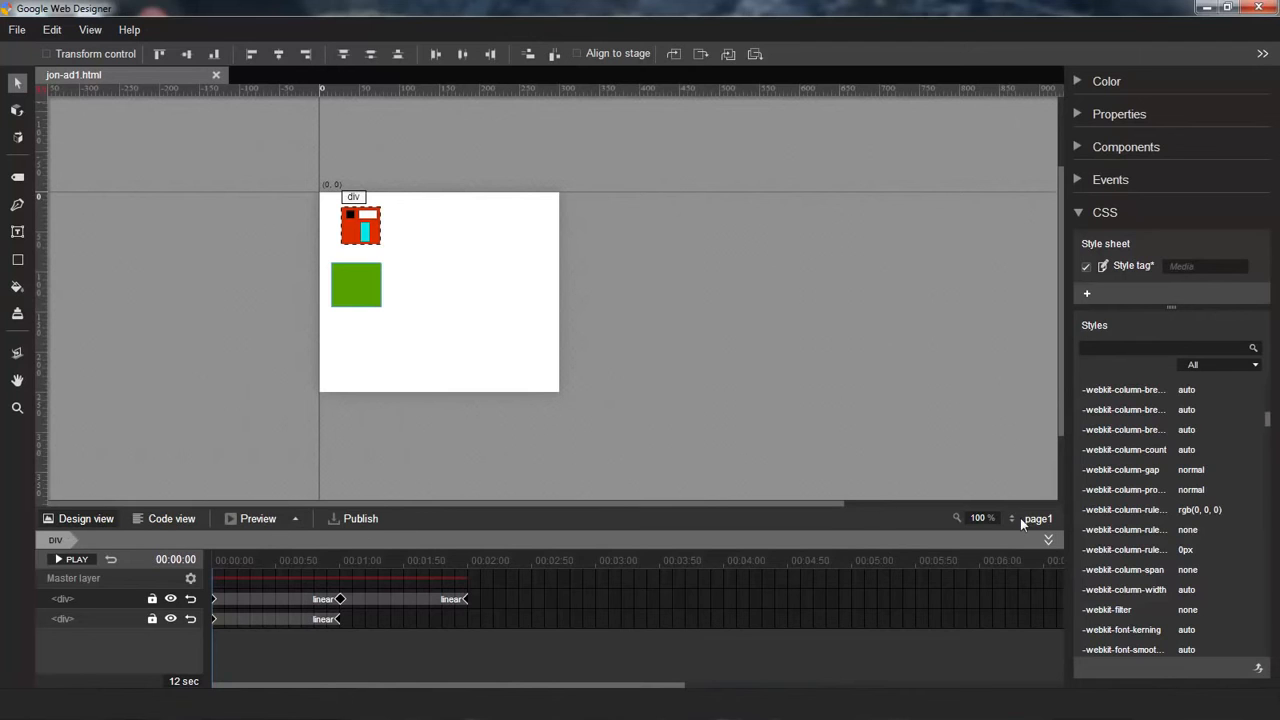
- Examine the source code of jon-ad1.html in Code view, and return to Design view
click(153, 521)
scroll(706, 289, down, 6)
scroll(706, 289, down, 5)
scroll(706, 291, up, 5)
scroll(706, 291, up, 7)
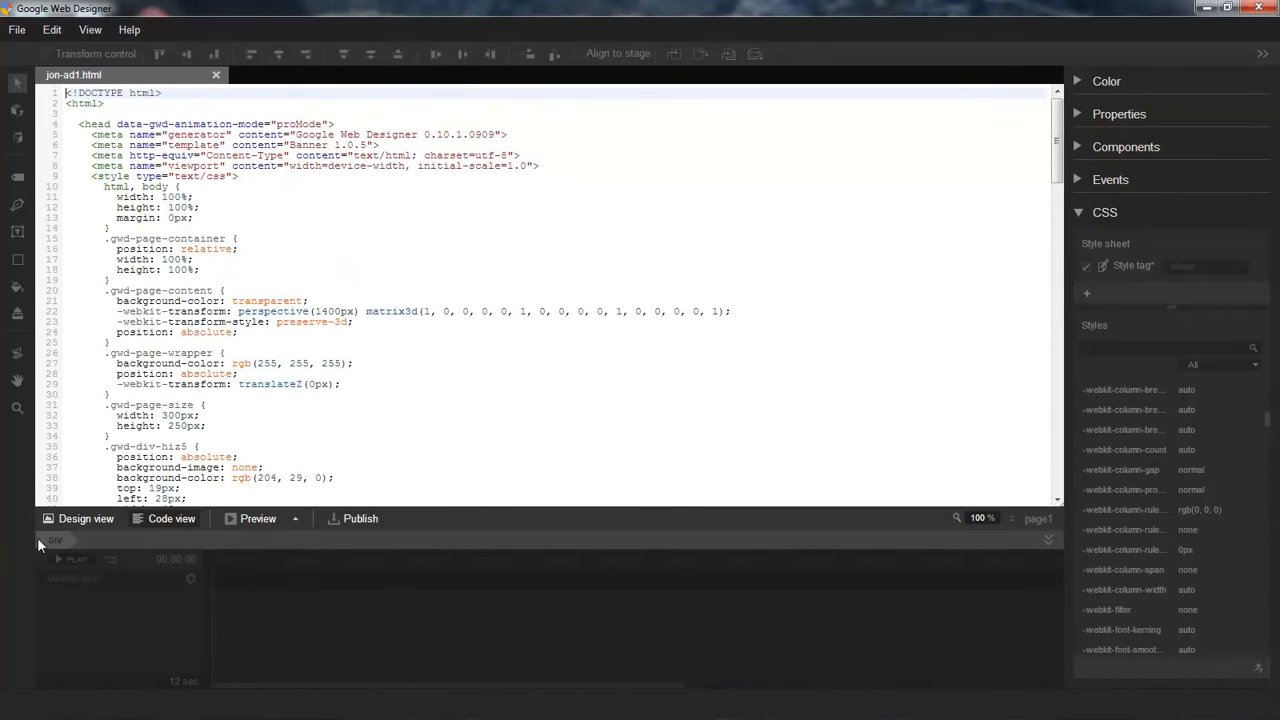
click(80, 518)
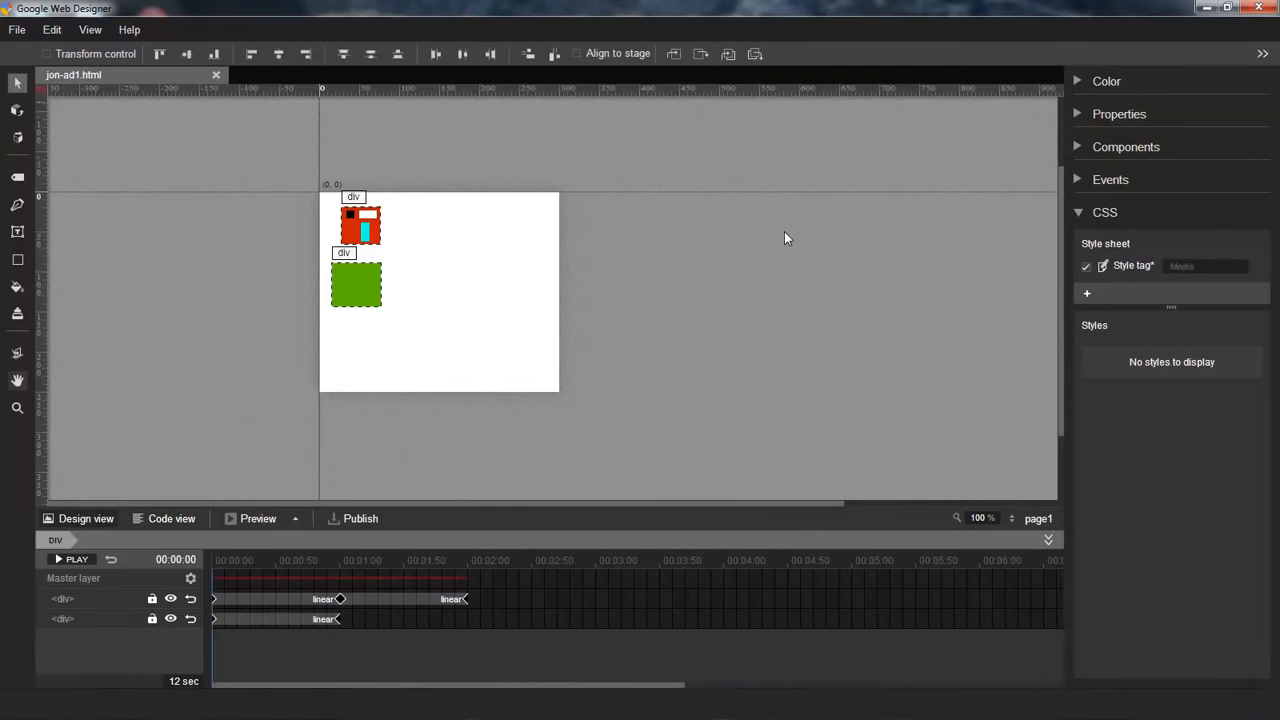
- Check which browsers can be chosen for previewing the ad, without changing the selection
click(295, 519)
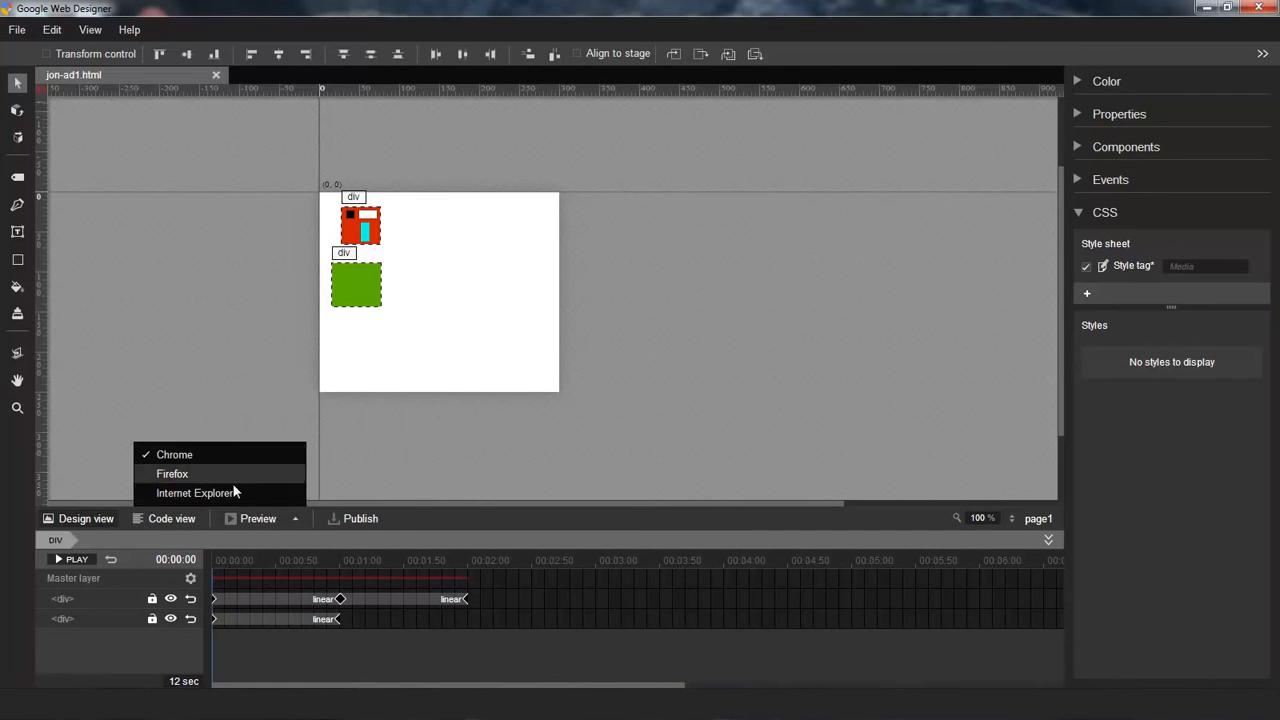
click(390, 444)
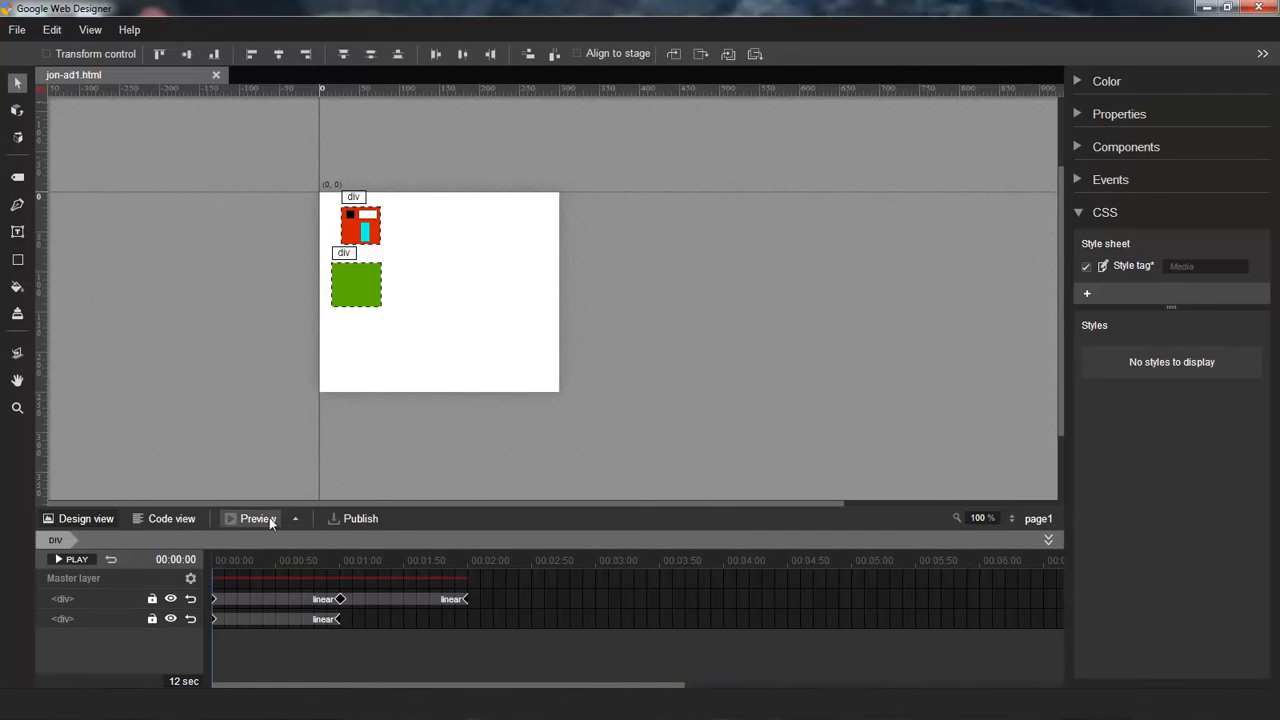
click(295, 519)
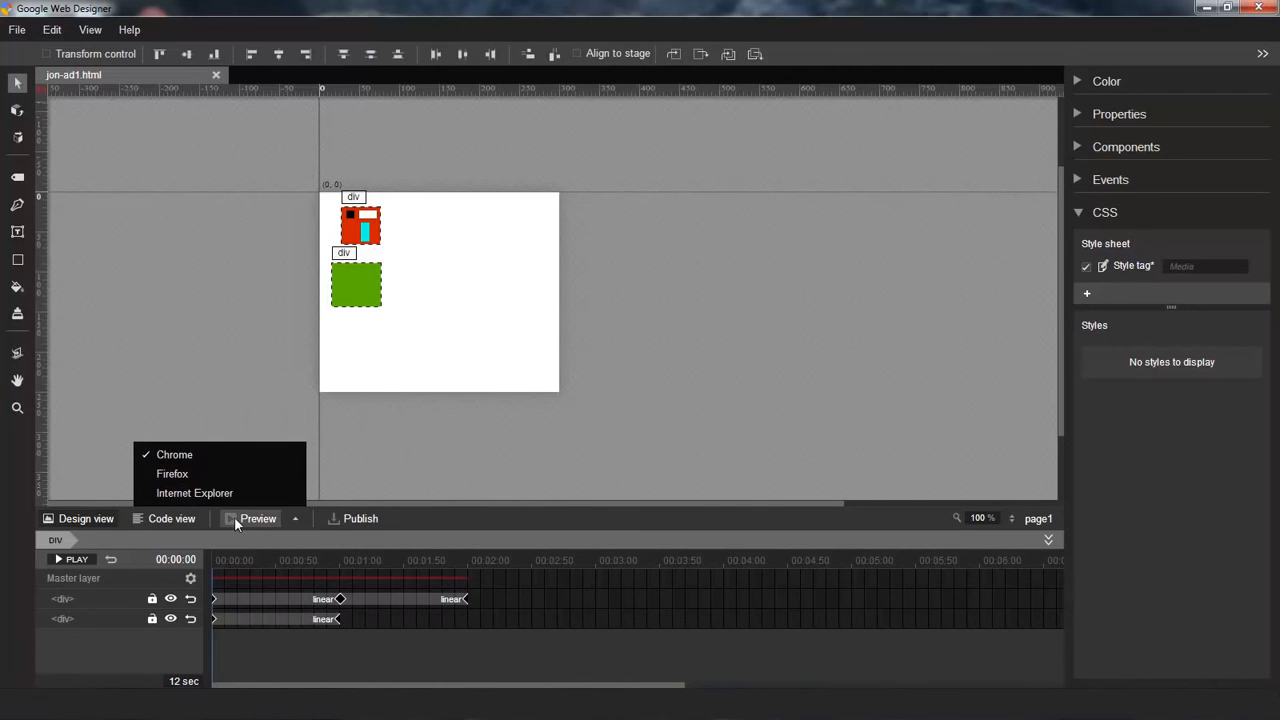
click(591, 395)
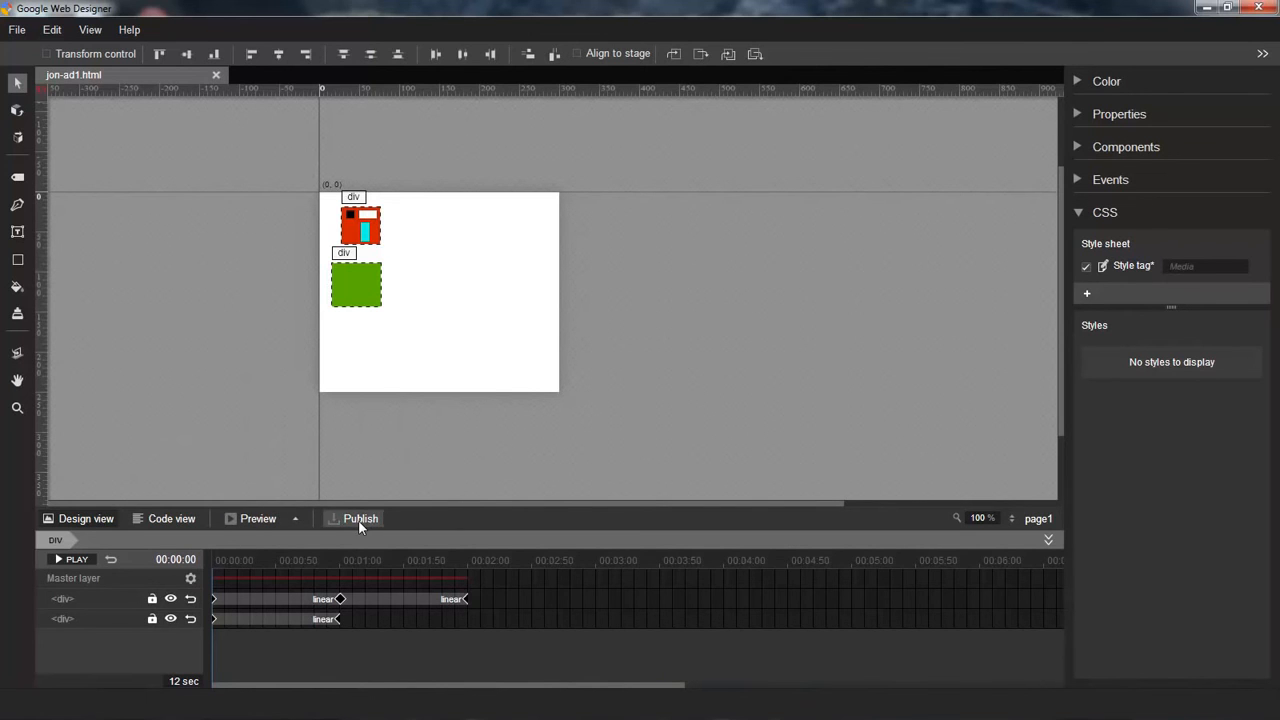
- View the file publishing command and the document's page list without changing anything
click(24, 30)
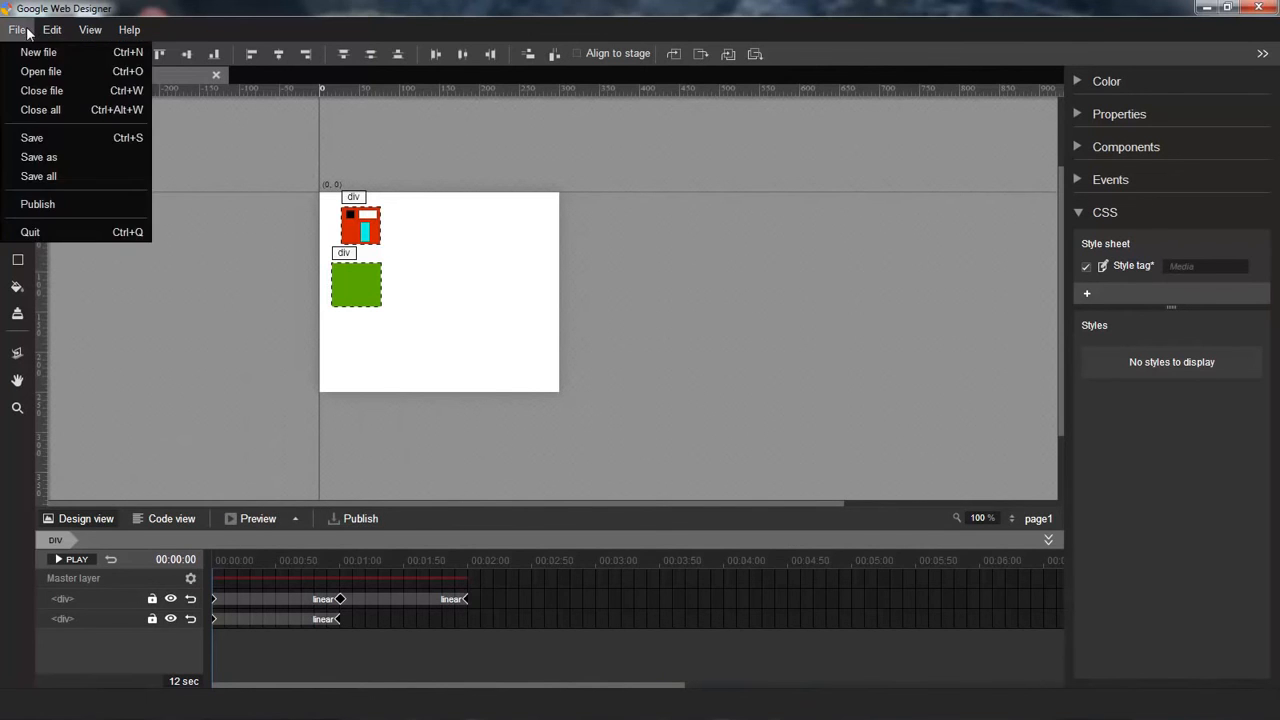
click(998, 353)
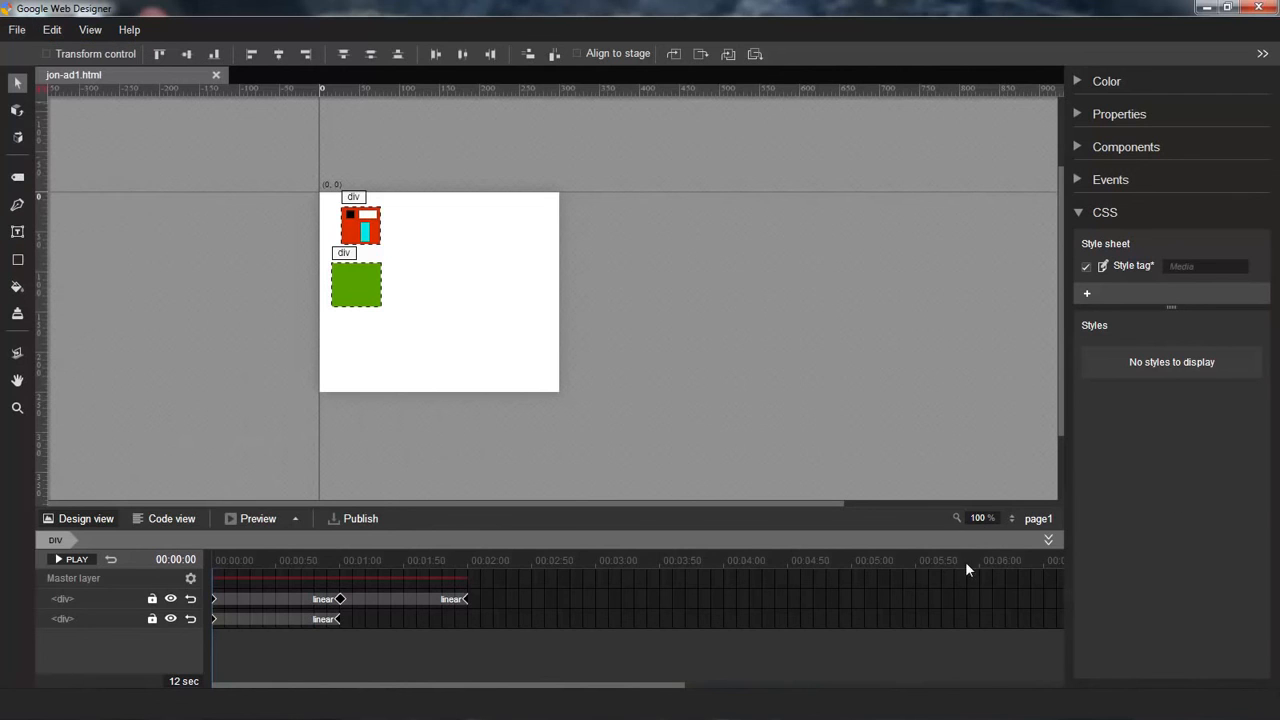
click(1013, 518)
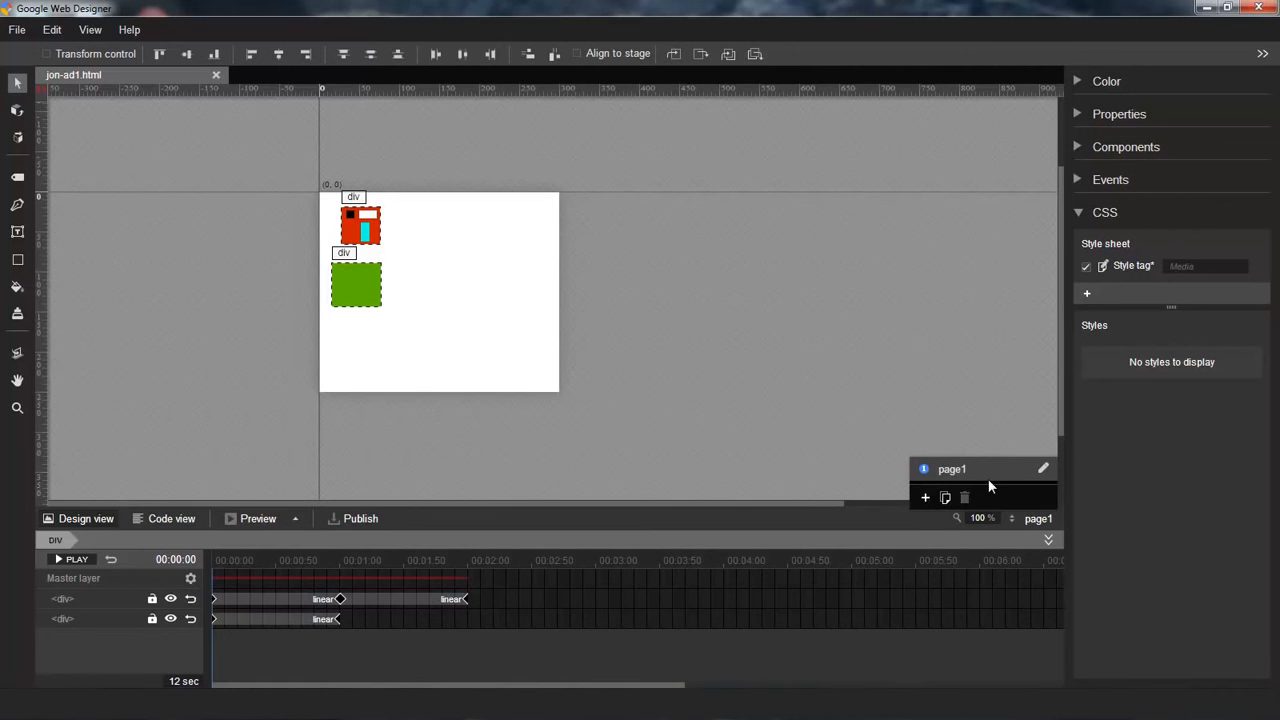
click(914, 523)
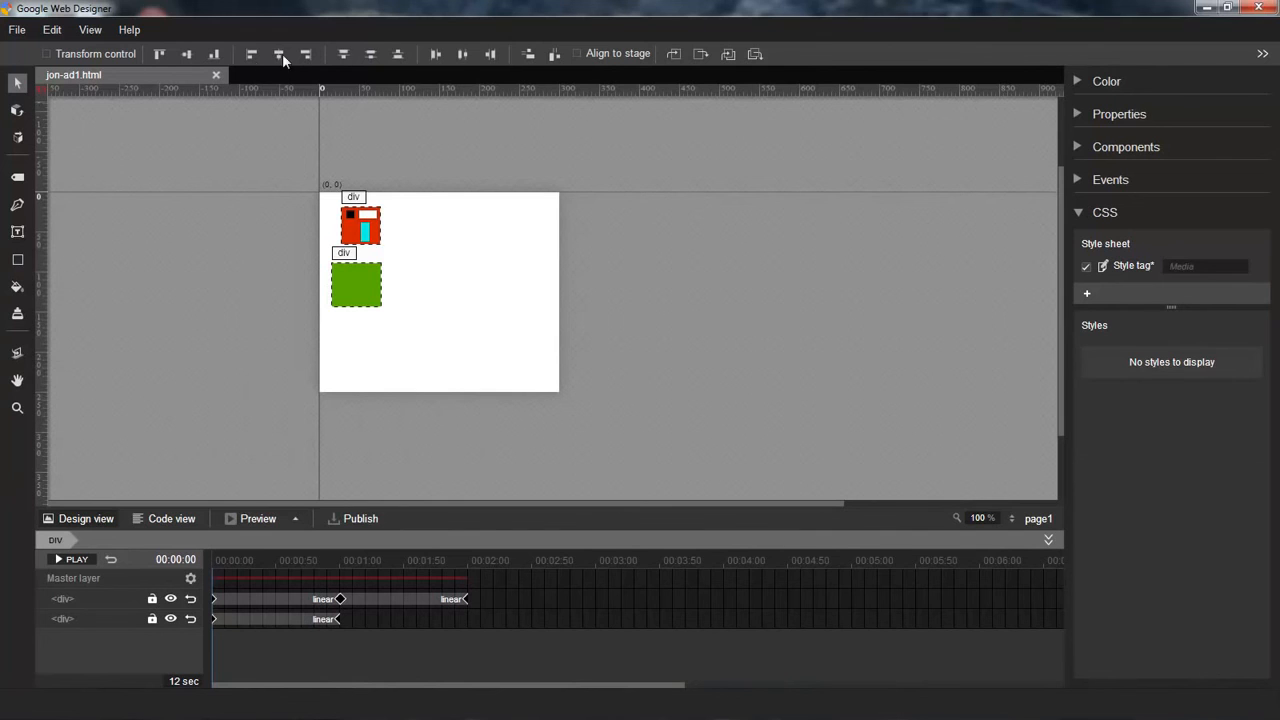
- Move the green div towards the stage's lower centre and rotate it about 30° clockwise with the transform control, leaving the control off
click(17, 86)
click(366, 283)
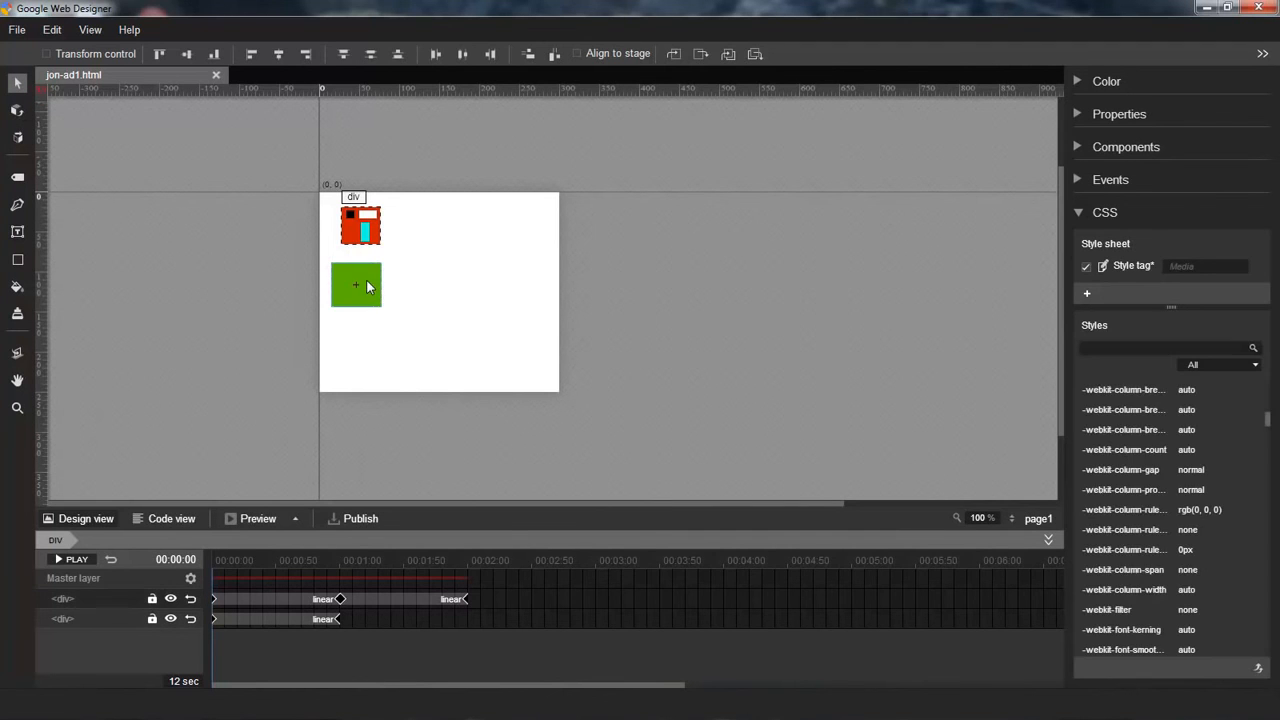
click(45, 53)
drag(408, 282, 431, 329)
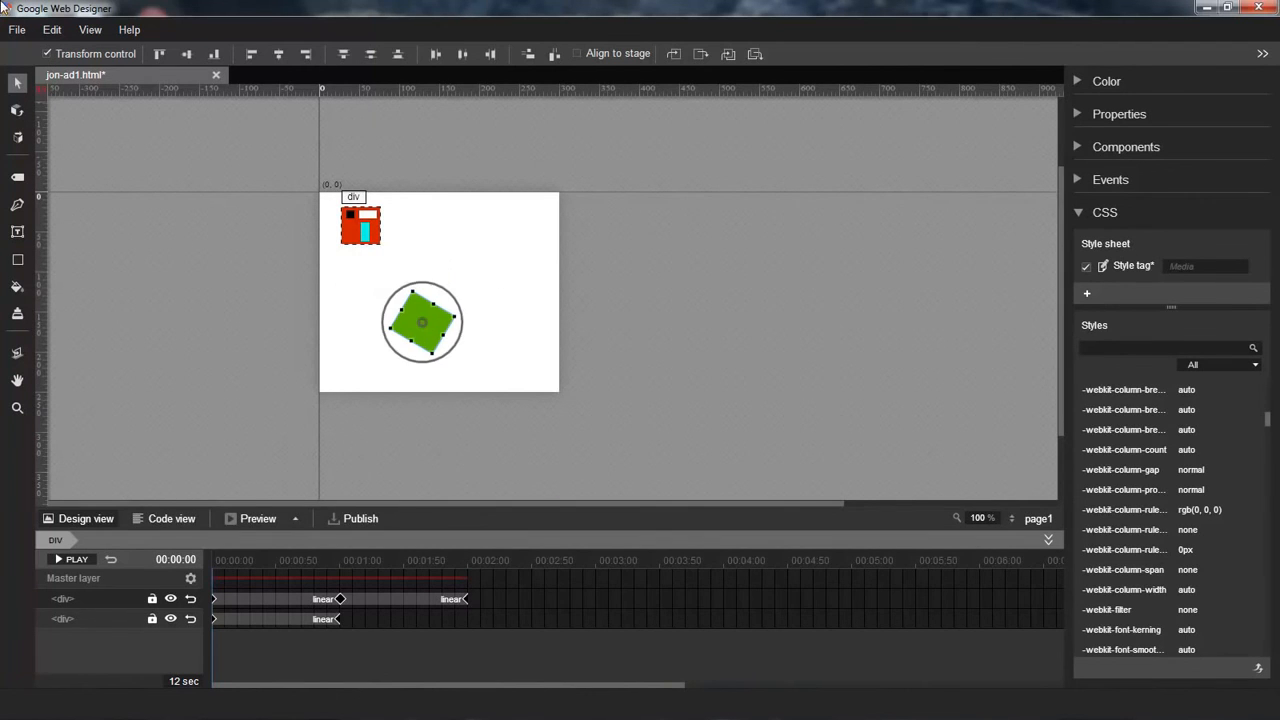
click(45, 54)
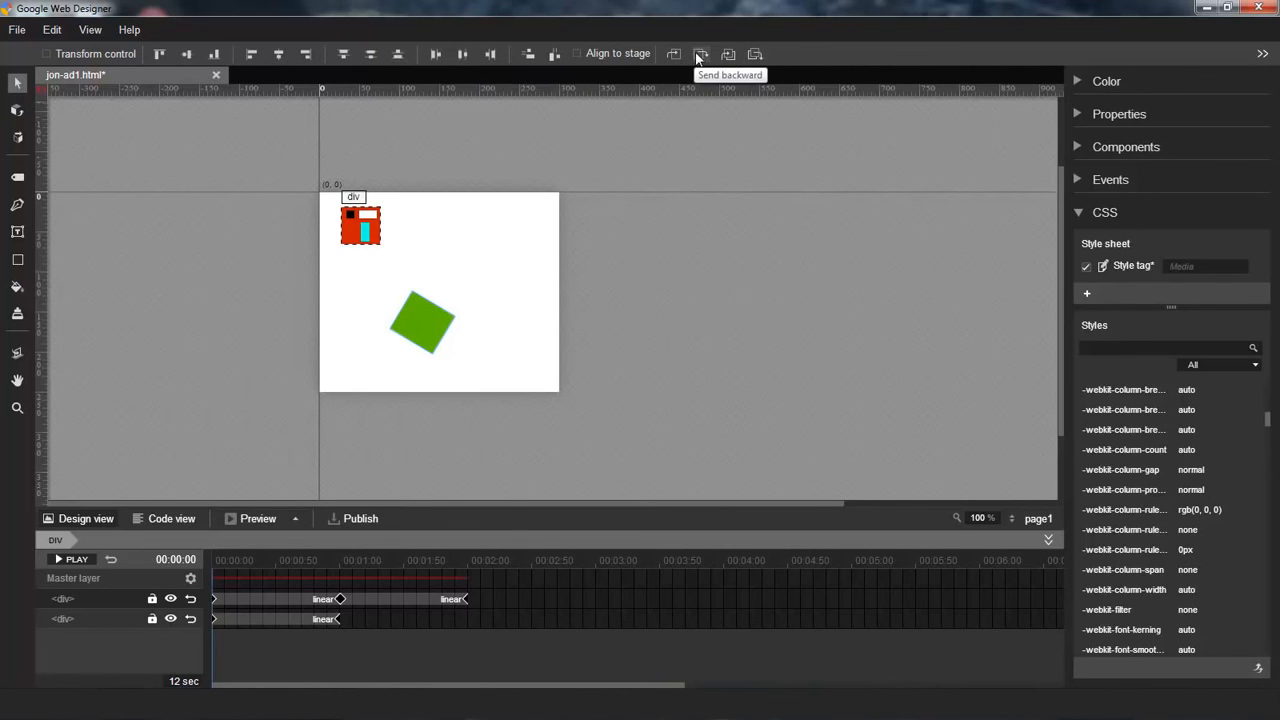
- Examine the options of the 3D object rotate, Tag, Pen and Text tools one after another without drawing anything
click(14, 112)
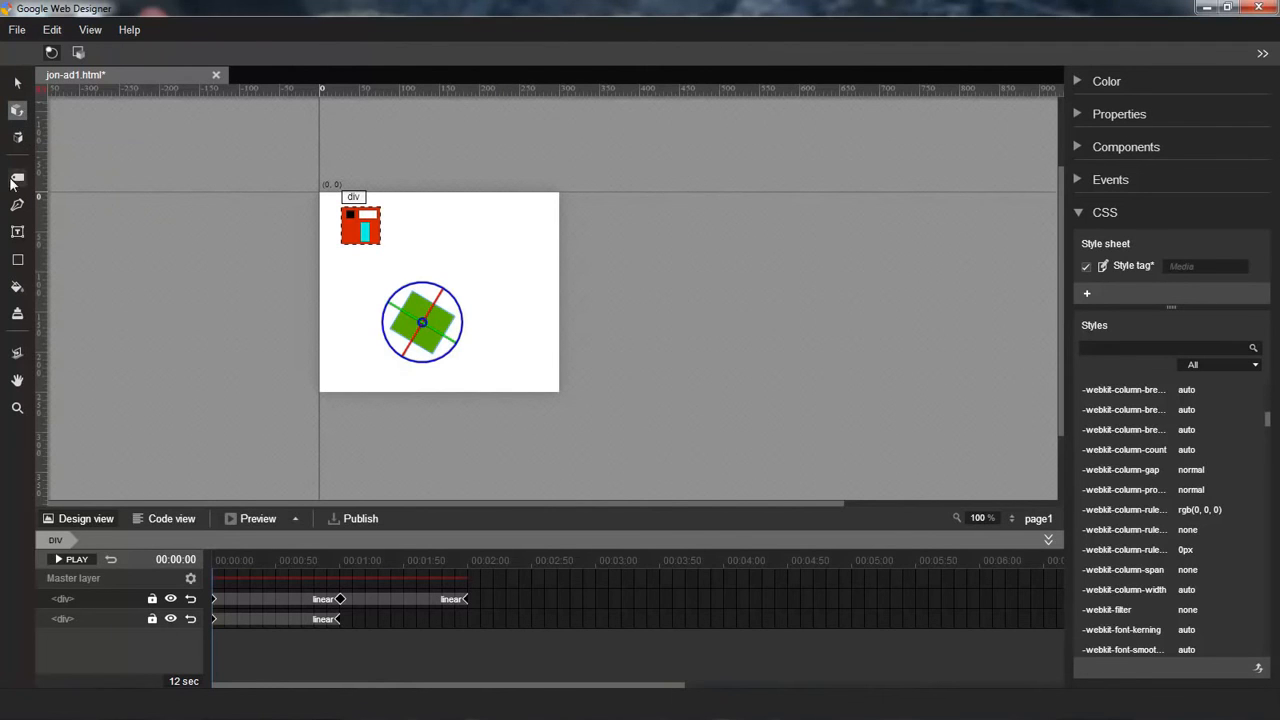
click(15, 179)
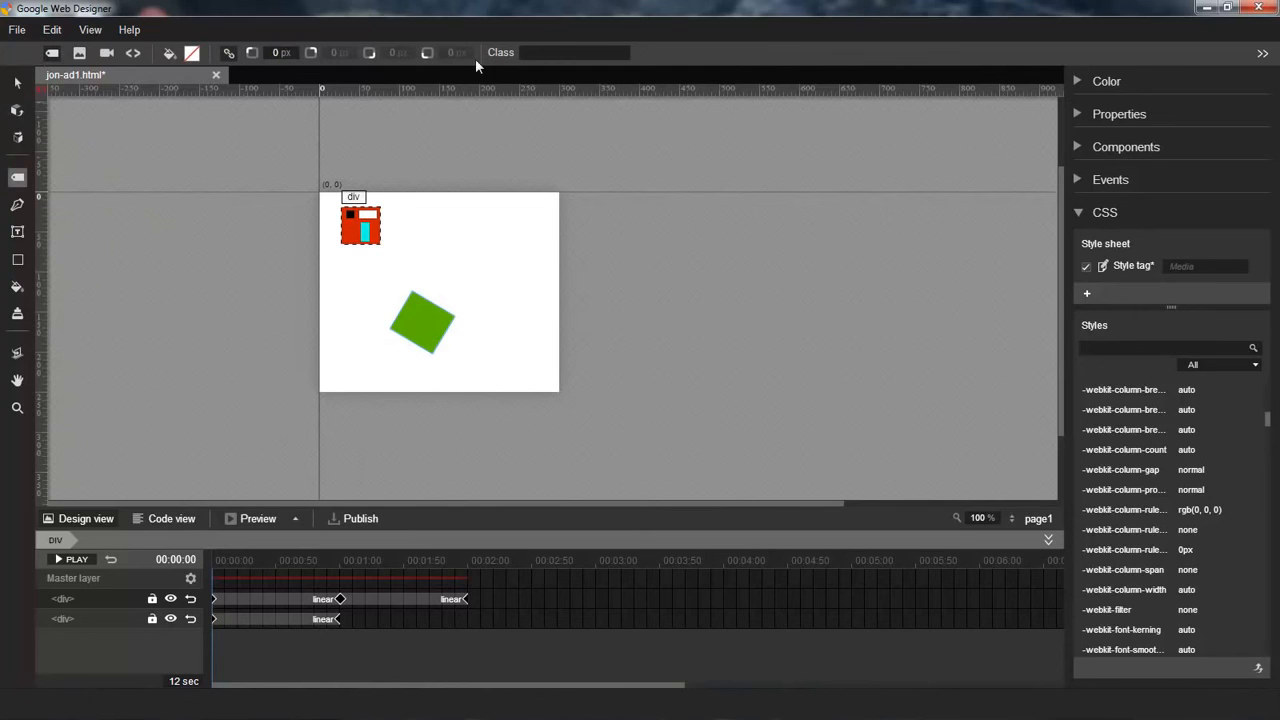
click(16, 205)
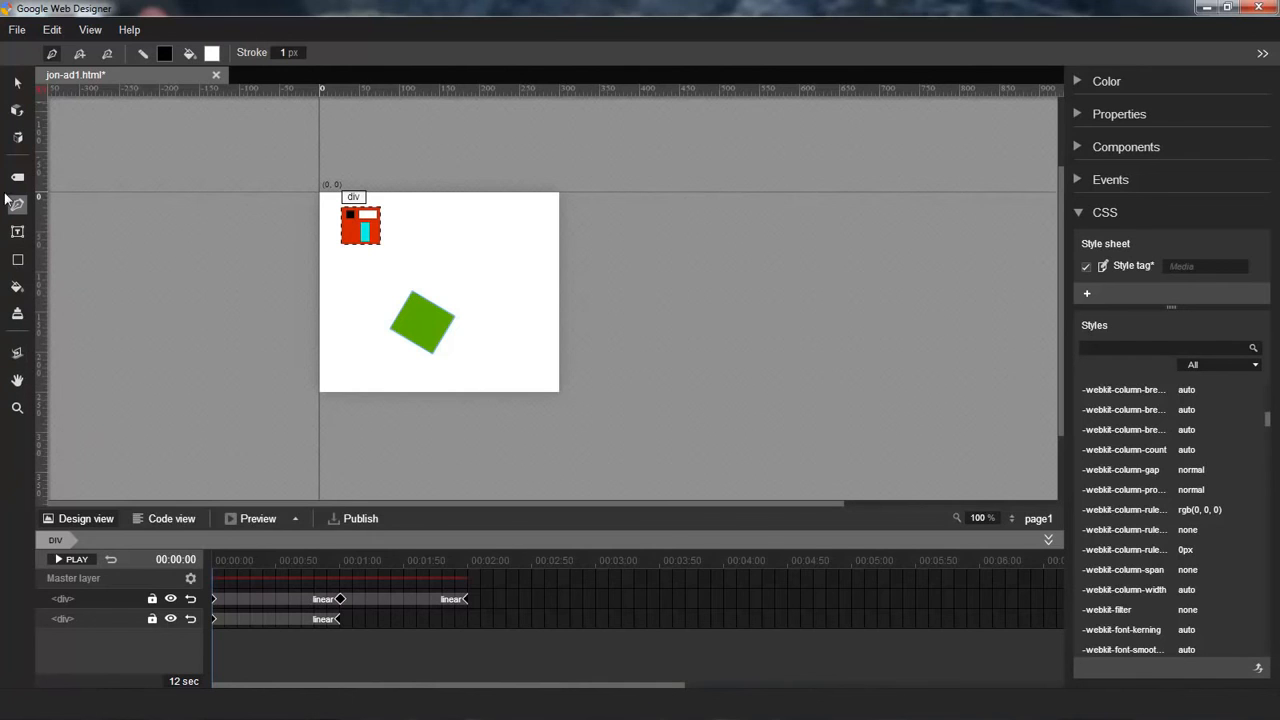
click(17, 231)
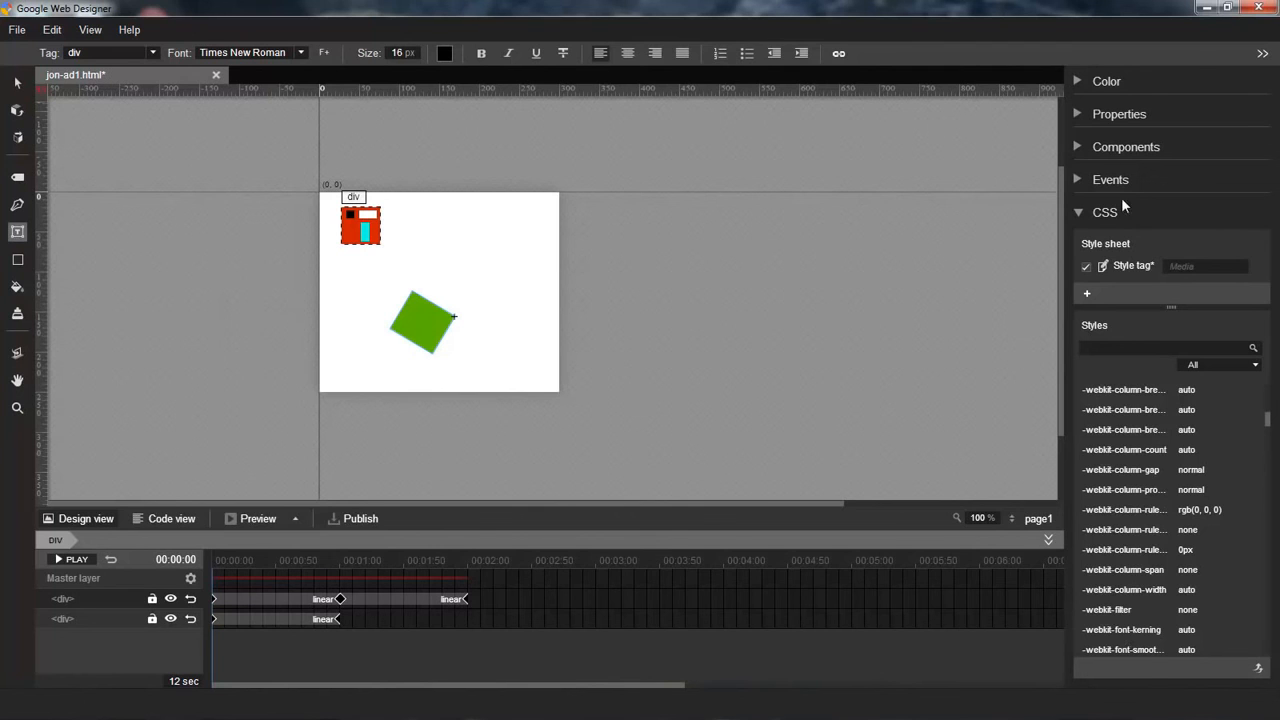
- Collapse the Color-to-CSS panel group and the timeline to enlarge the stage, and restore both
click(1263, 57)
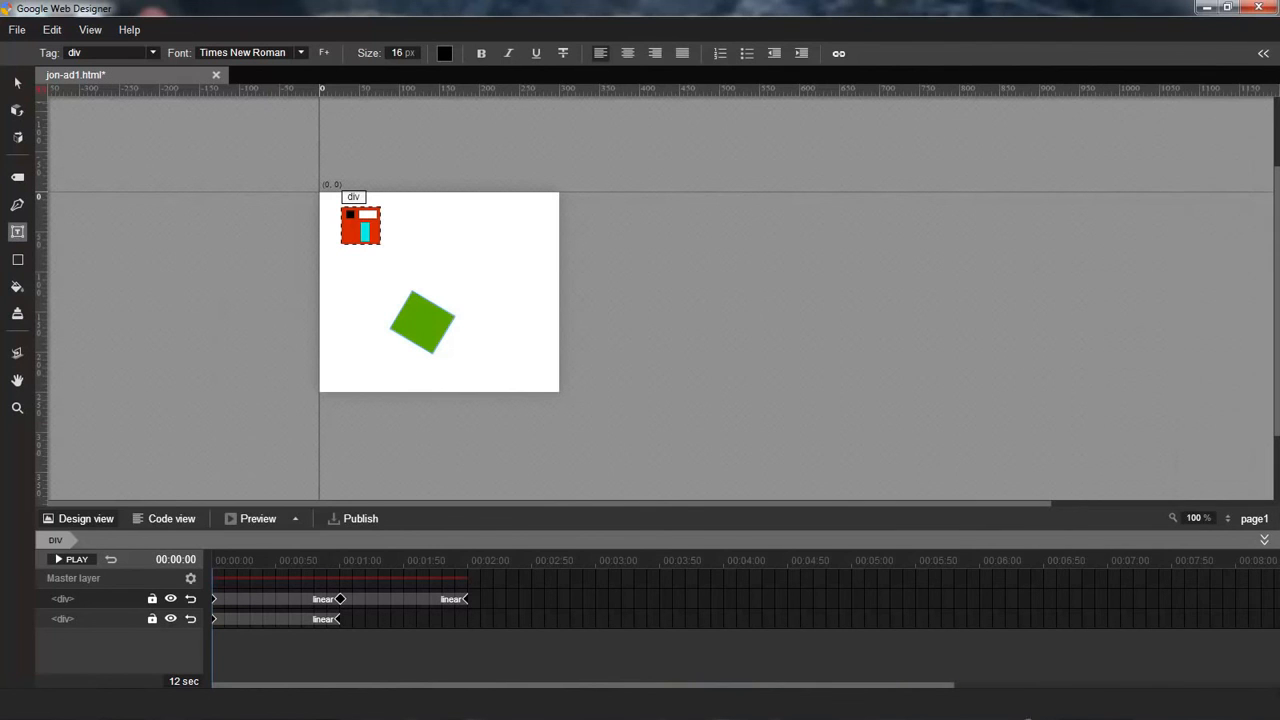
click(1267, 541)
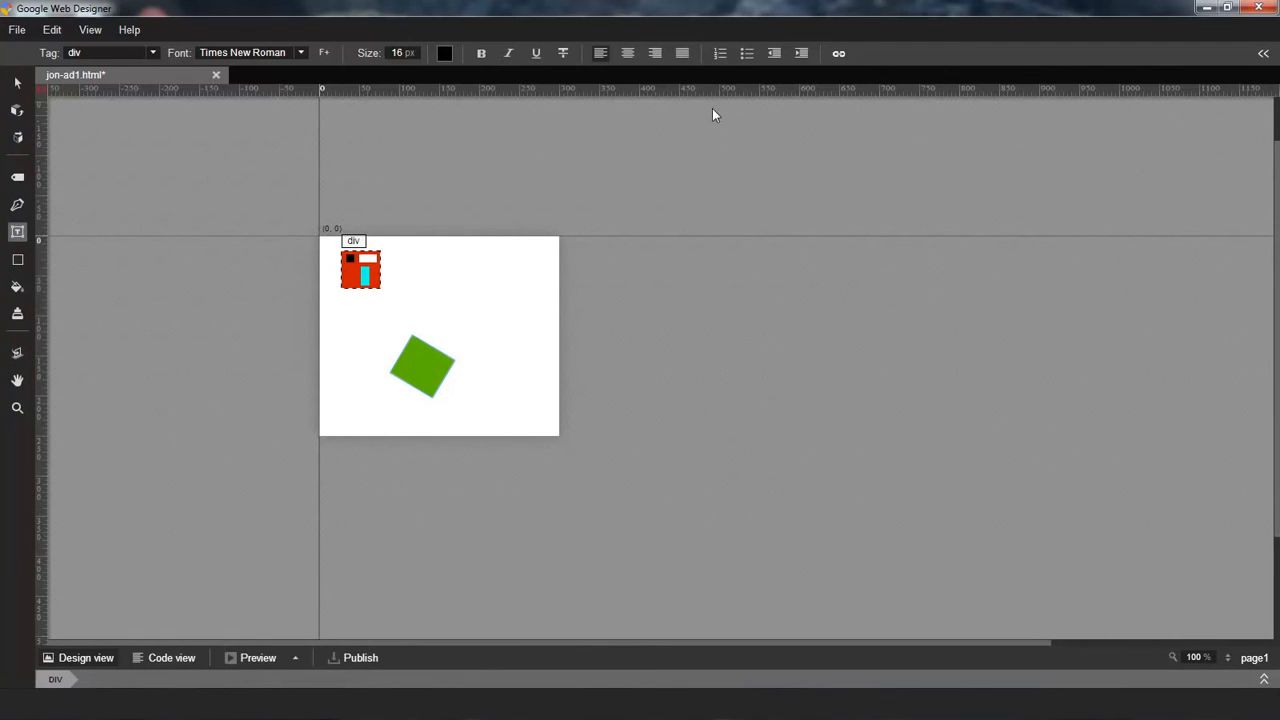
click(1263, 55)
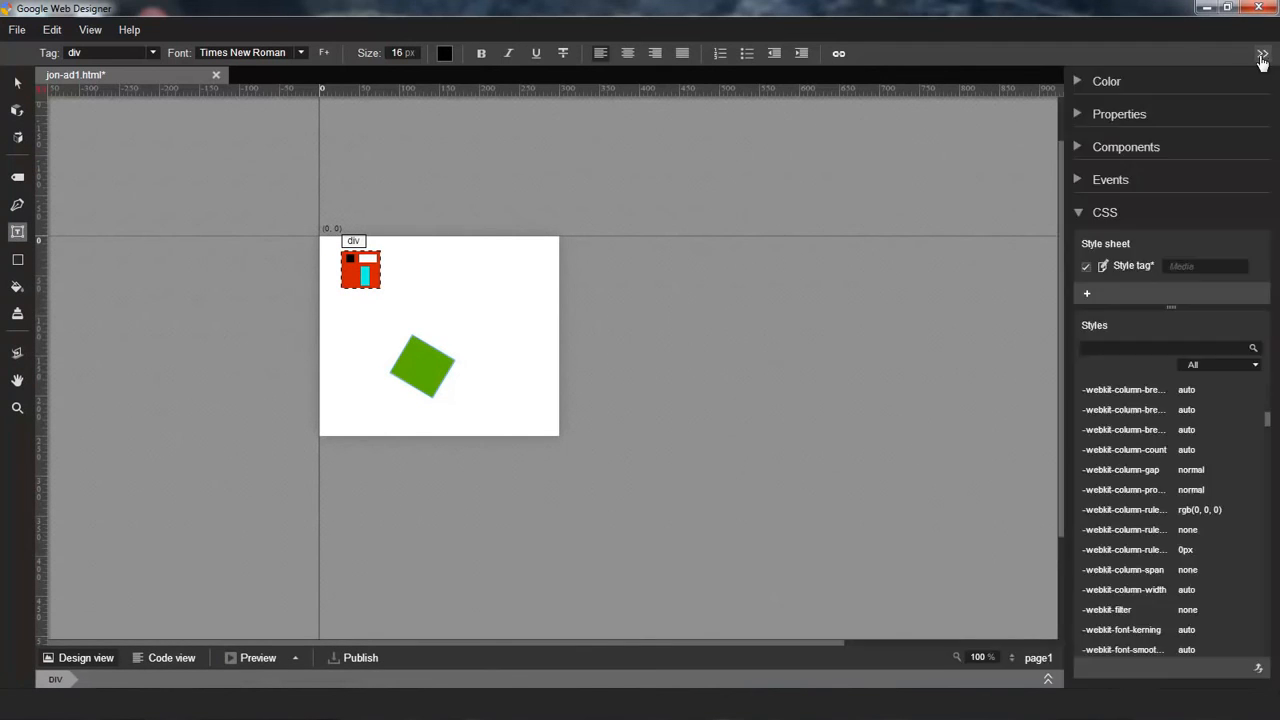
click(1048, 679)
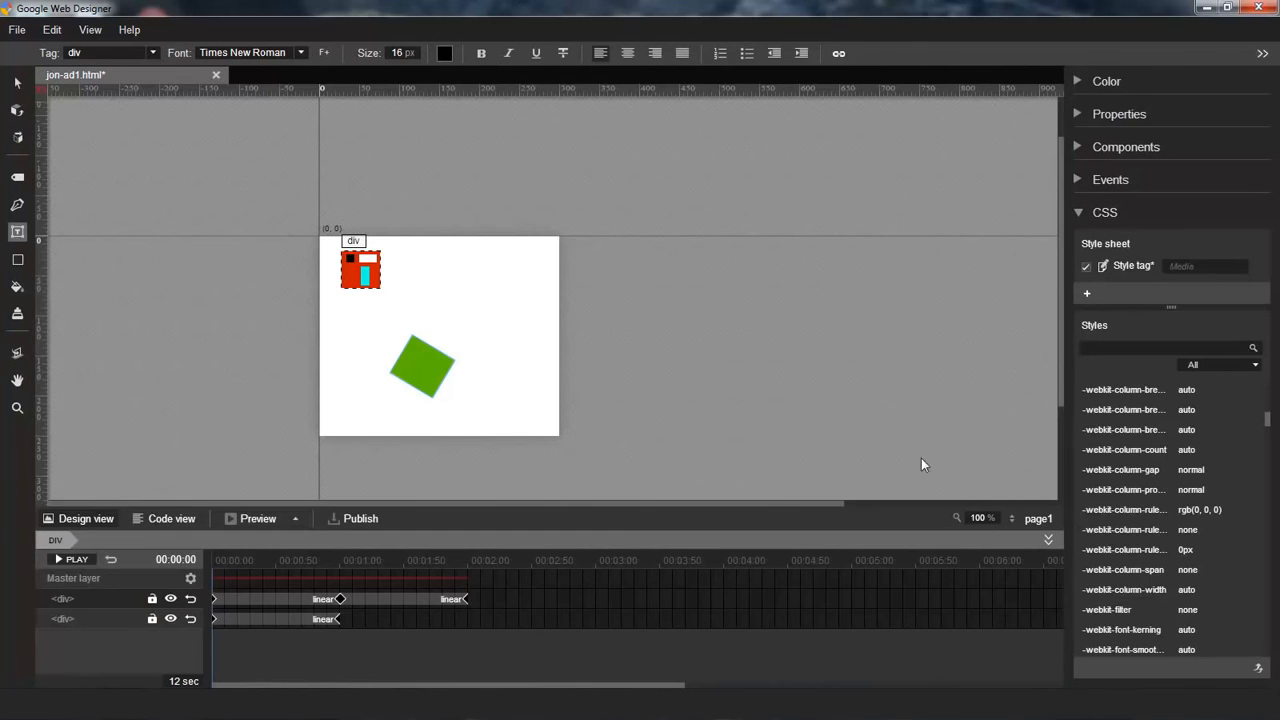